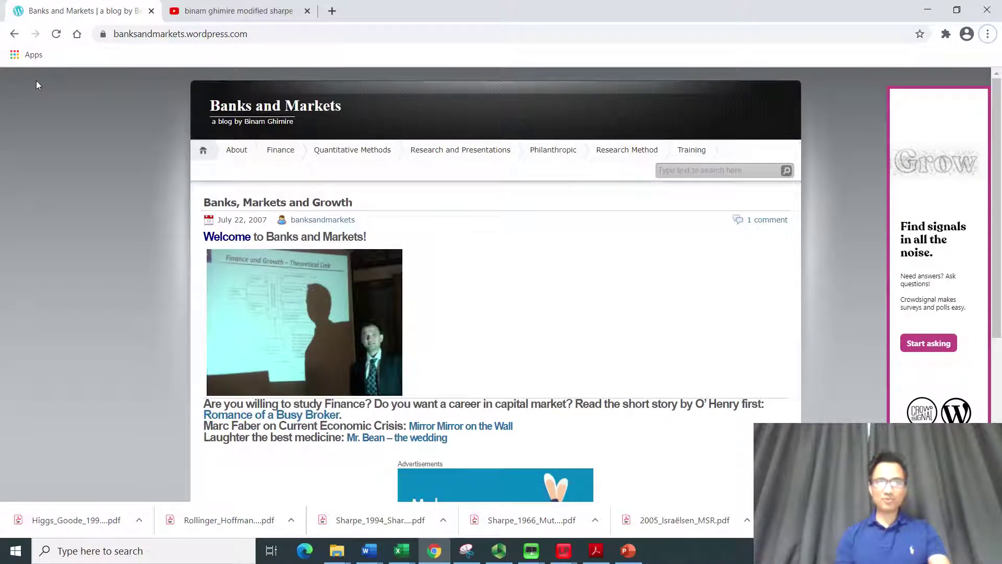
Step: Switch from the Chrome blog to the 2005_Israelsen_MSR.pdf paper in Acrobat Reader
{"action": "key", "text": "alt+Tab"}
{"action": "key", "text": "alt+Tab"}
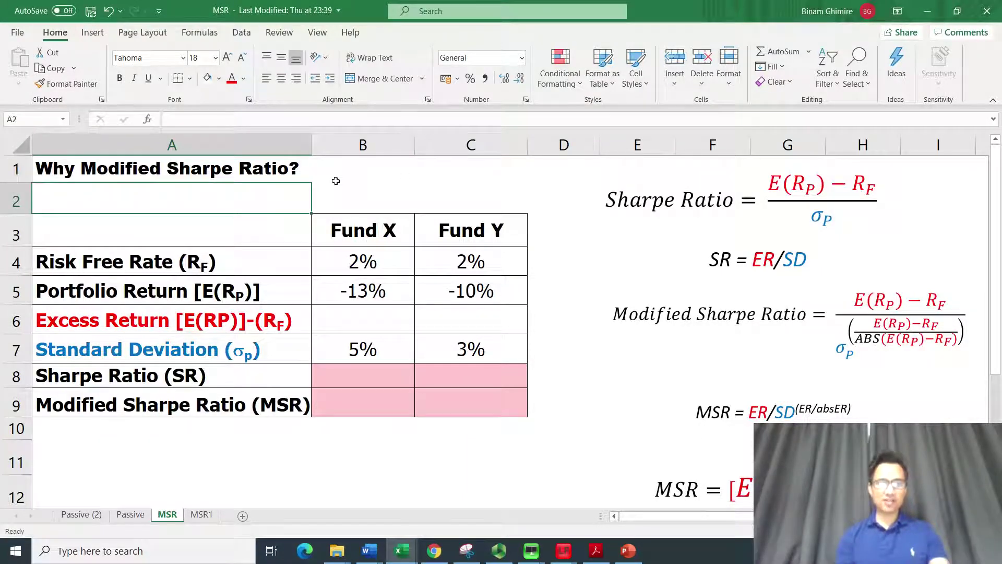
{"action": "key", "text": "alt+Tab"}
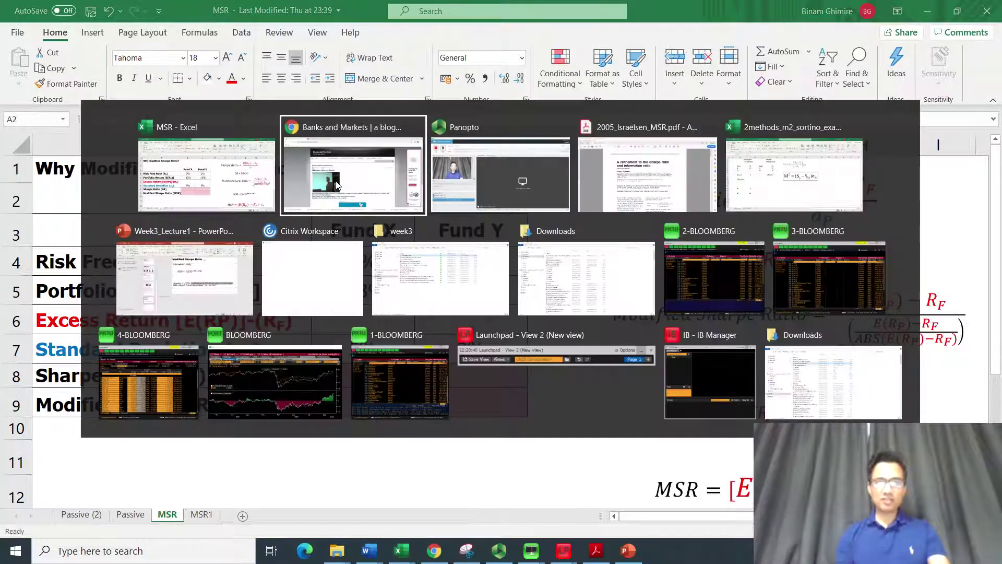
{"action": "key", "text": "alt+Tab"}
{"action": "key", "text": "alt+Tab"}
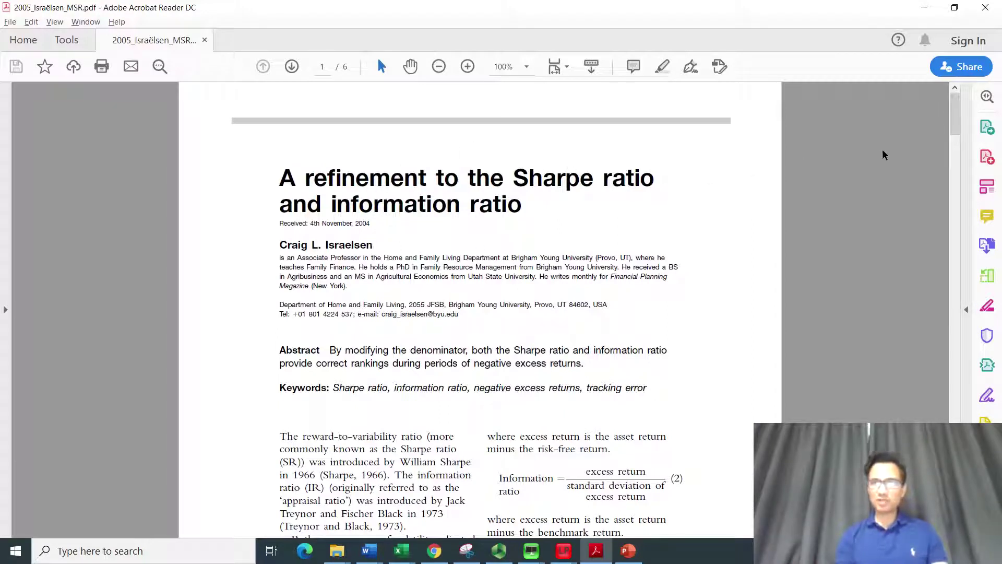
Step: Scroll the paper down to Table 3 on page 3, then return to the MSR workbook
{"action": "left_click_drag", "start_coordinate": [955, 122], "coordinate": [956, 172]}
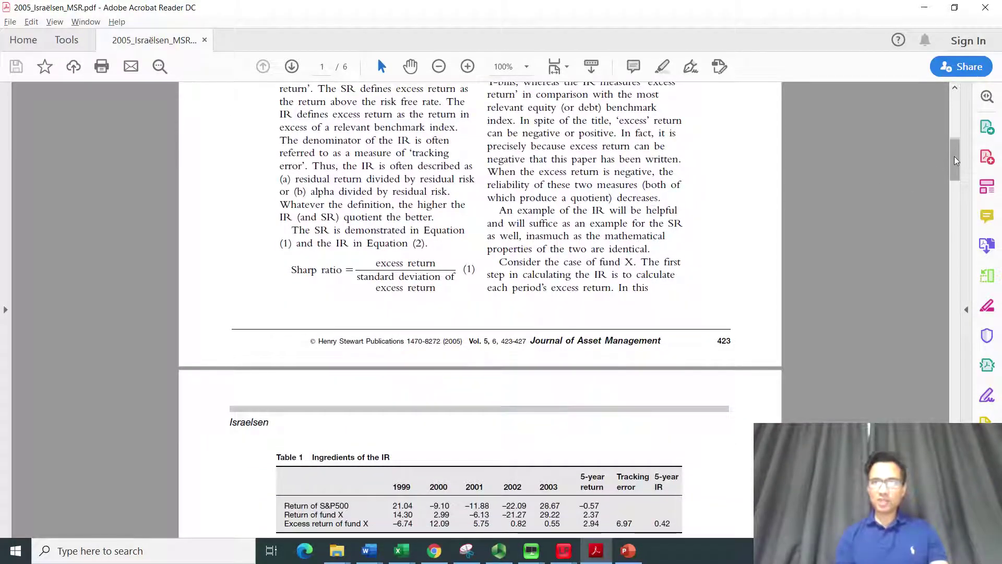
{"action": "left_click_drag", "start_coordinate": [956, 162], "coordinate": [956, 262]}
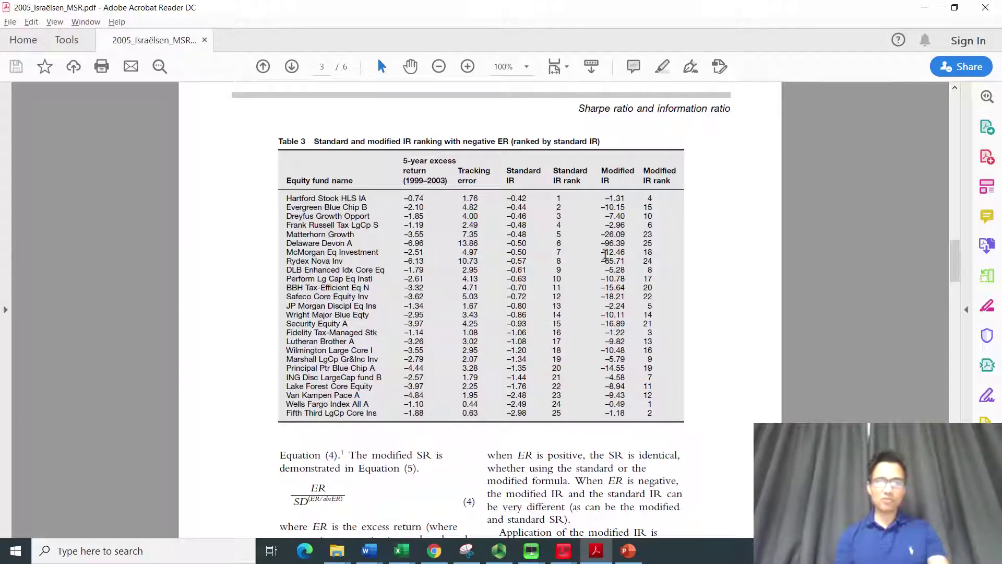
{"action": "key", "text": "alt+Tab"}
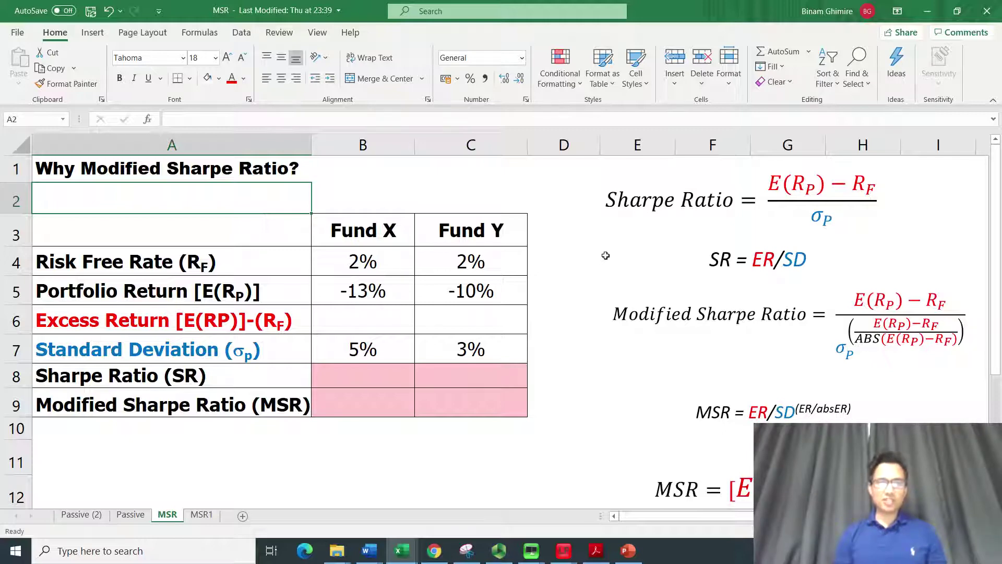
Step: Review the Fund X and Fund Y headings down to the Excess Return row
{"action": "key", "text": "Down"}
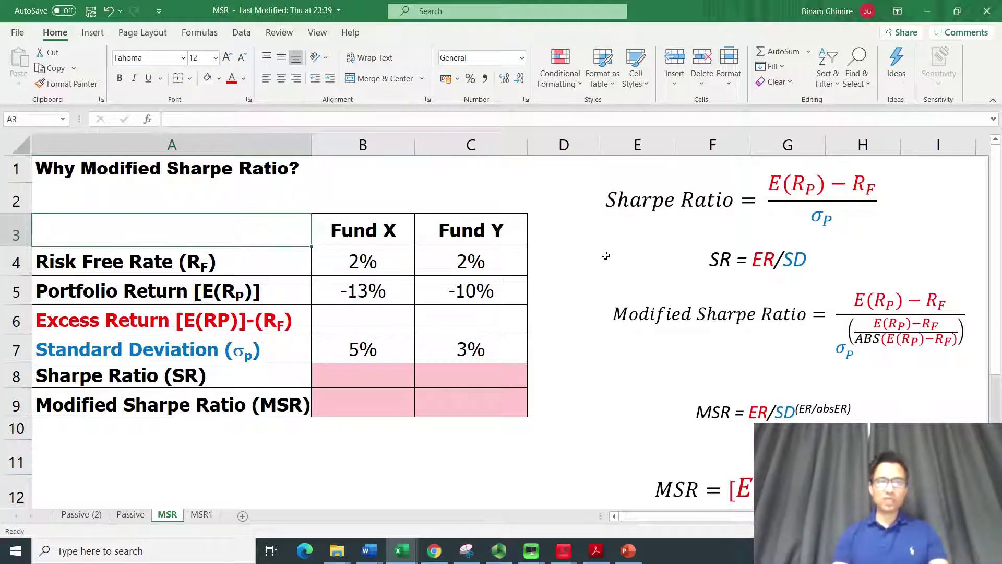
{"action": "key", "text": "Right"}
{"action": "key", "text": "Right"}
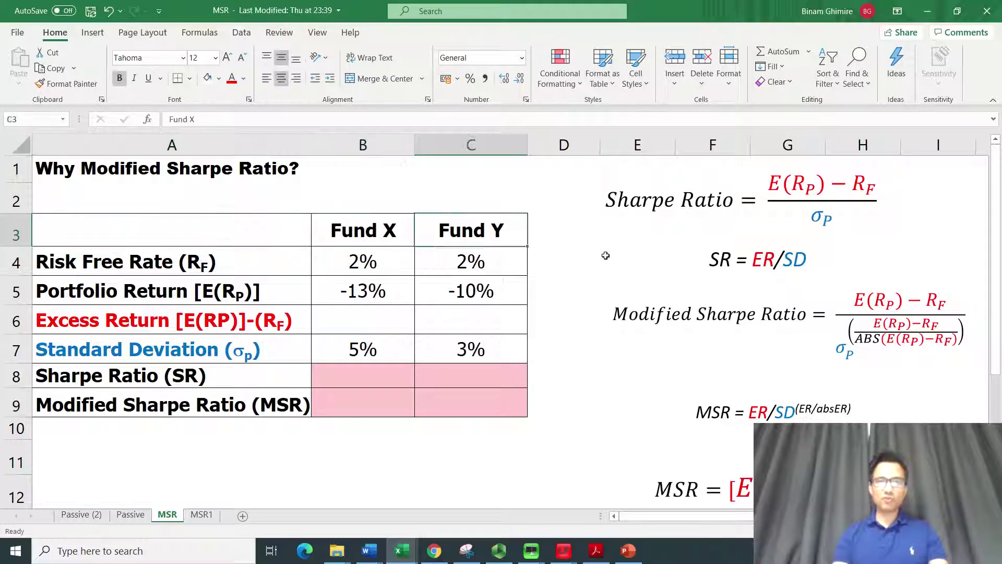
{"action": "key", "text": "Left"}
{"action": "key", "text": "Right"}
{"action": "key", "text": "Down"}
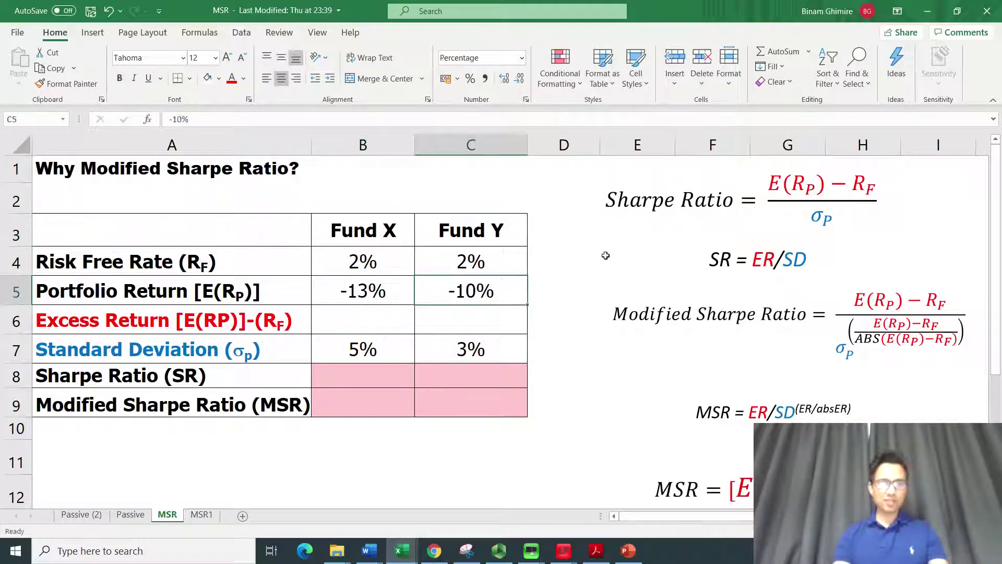
{"action": "key", "text": "Down"}
{"action": "key", "text": "Down"}
{"action": "key", "text": "Left"}
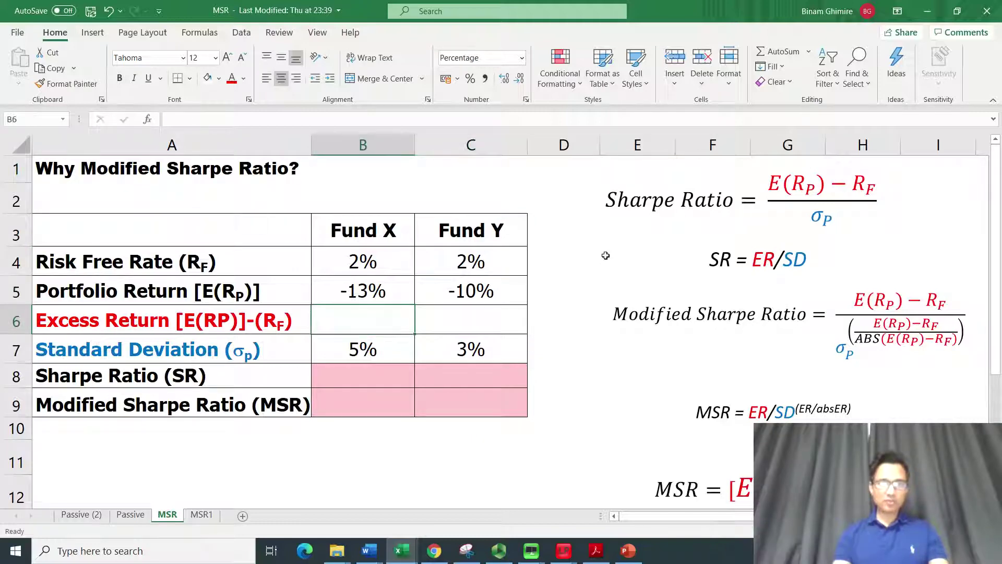
{"action": "key", "text": "Left"}
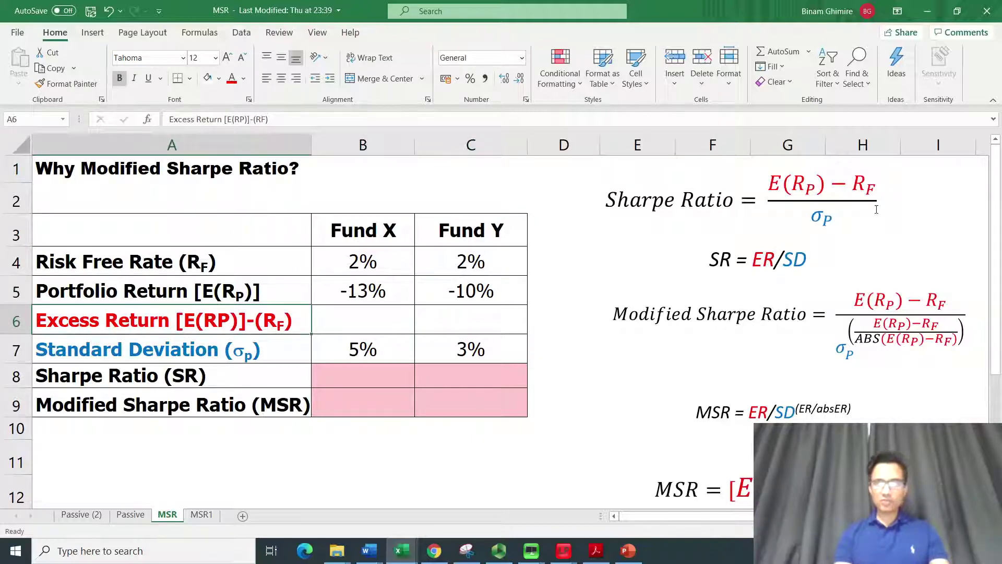
Step: Nudge the Sharpe Ratio equation box slightly to the right
{"action": "left_click", "coordinate": [740, 188]}
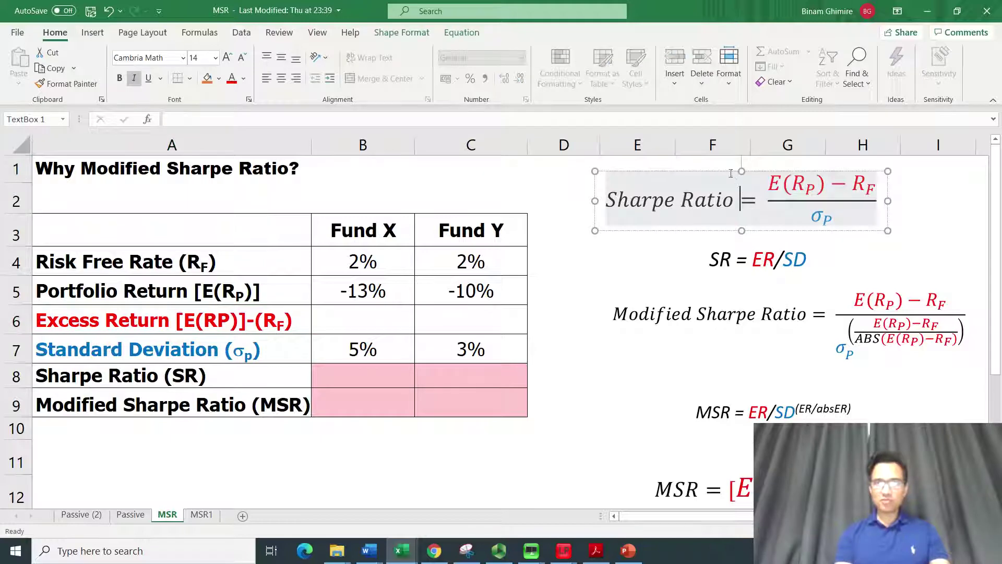
{"action": "mouse_move", "coordinate": [730, 173]}
{"action": "left_mouse_down"}
{"action": "mouse_move", "coordinate": [711, 168]}
{"action": "mouse_move", "coordinate": [765, 179]}
{"action": "mouse_move", "coordinate": [740, 170]}
{"action": "mouse_move", "coordinate": [736, 179]}
{"action": "left_mouse_up"}
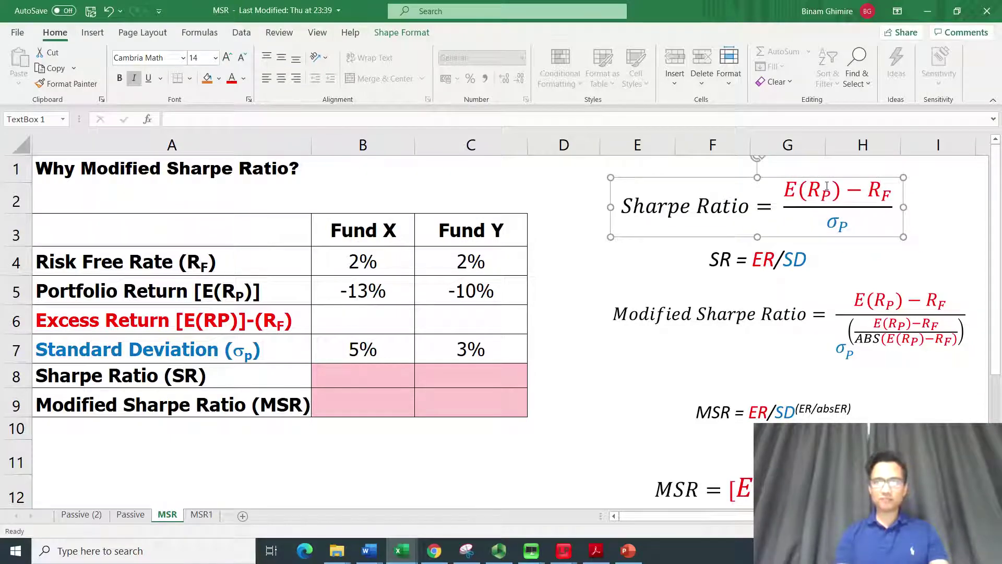
{"action": "left_click", "coordinate": [371, 319]}
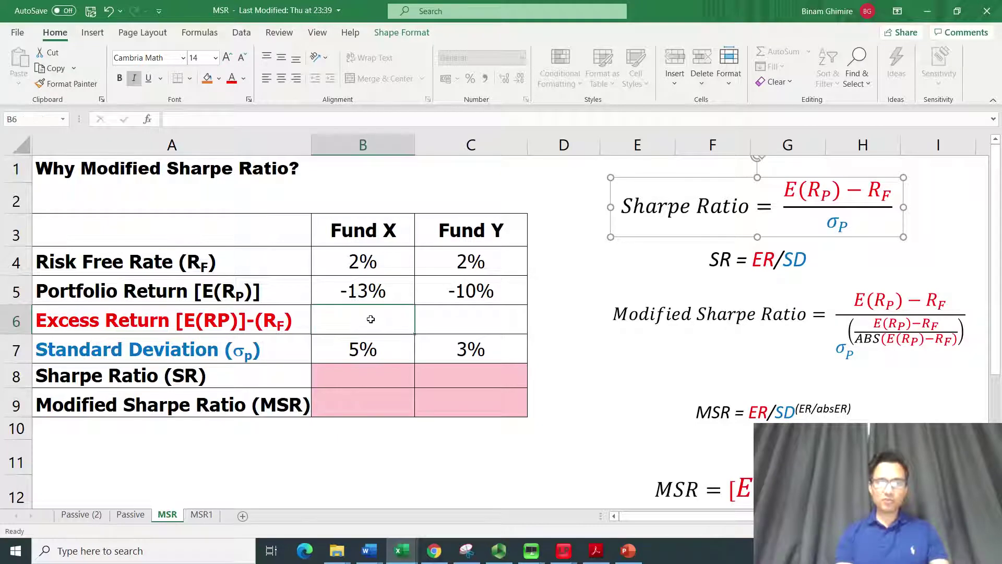
{"action": "left_click", "coordinate": [465, 321]}
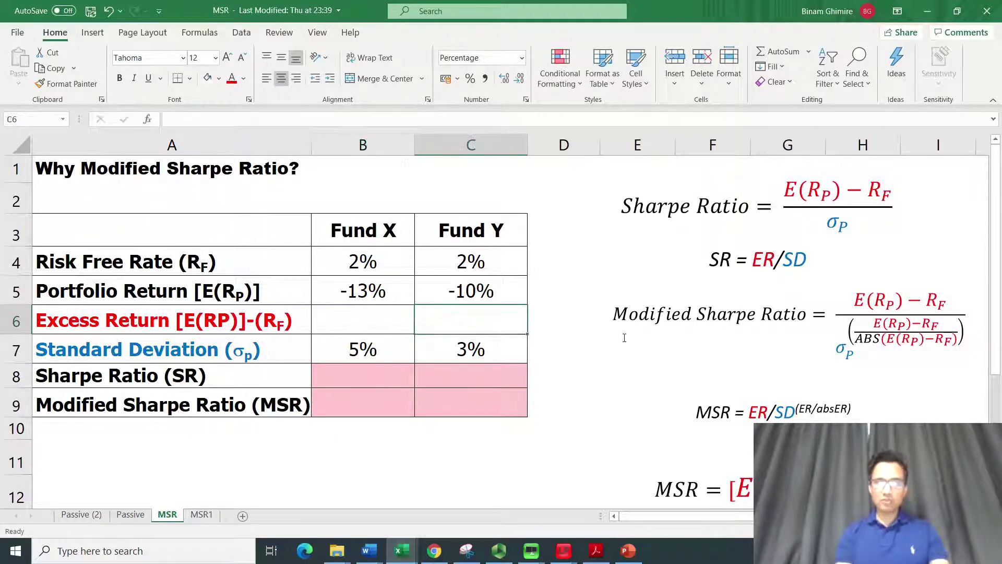
Step: Shift the Modified Sharpe Ratio equation box further to the right
{"action": "left_click", "coordinate": [700, 314]}
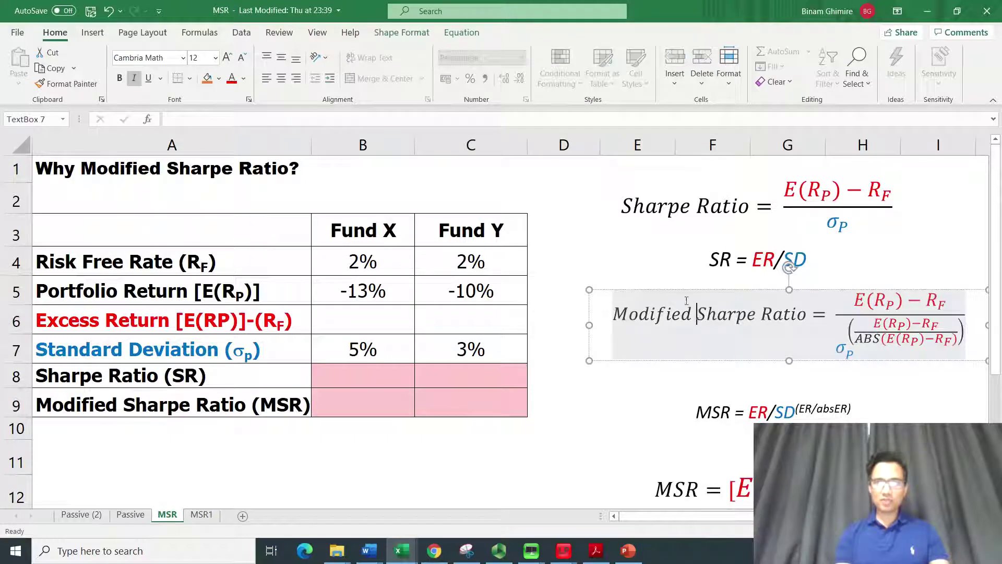
{"action": "mouse_move", "coordinate": [681, 288]}
{"action": "left_mouse_down"}
{"action": "mouse_move", "coordinate": [638, 304]}
{"action": "mouse_move", "coordinate": [688, 293]}
{"action": "mouse_move", "coordinate": [646, 293]}
{"action": "mouse_move", "coordinate": [678, 293]}
{"action": "mouse_move", "coordinate": [666, 292]}
{"action": "left_mouse_up"}
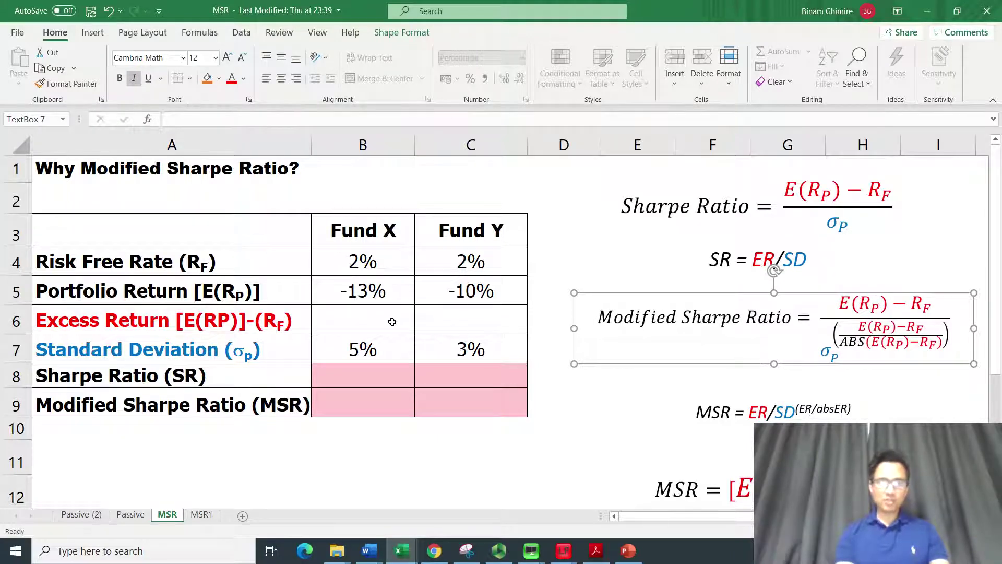
{"action": "left_click_drag", "start_coordinate": [605, 291], "coordinate": [624, 291]}
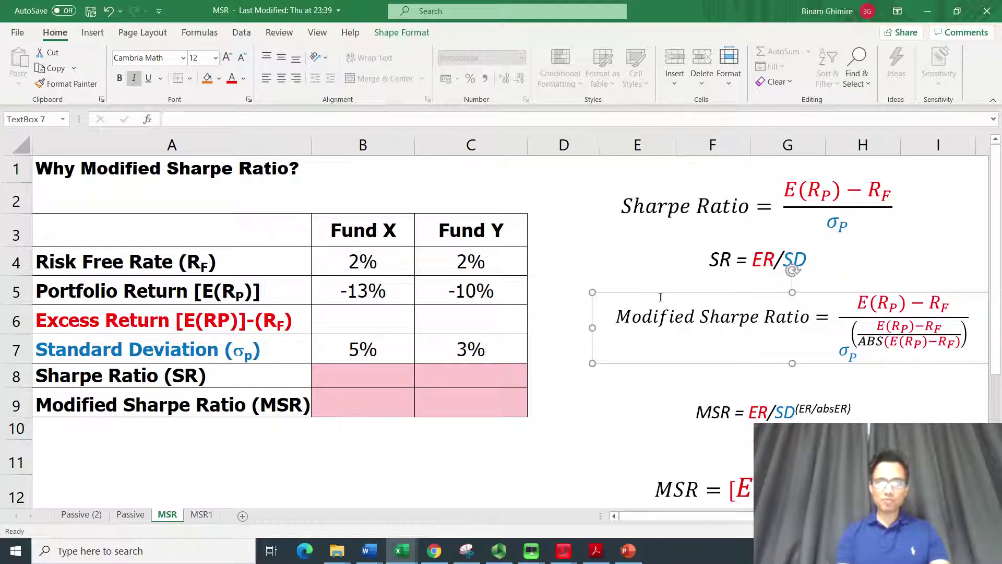
{"action": "left_click", "coordinate": [381, 322]}
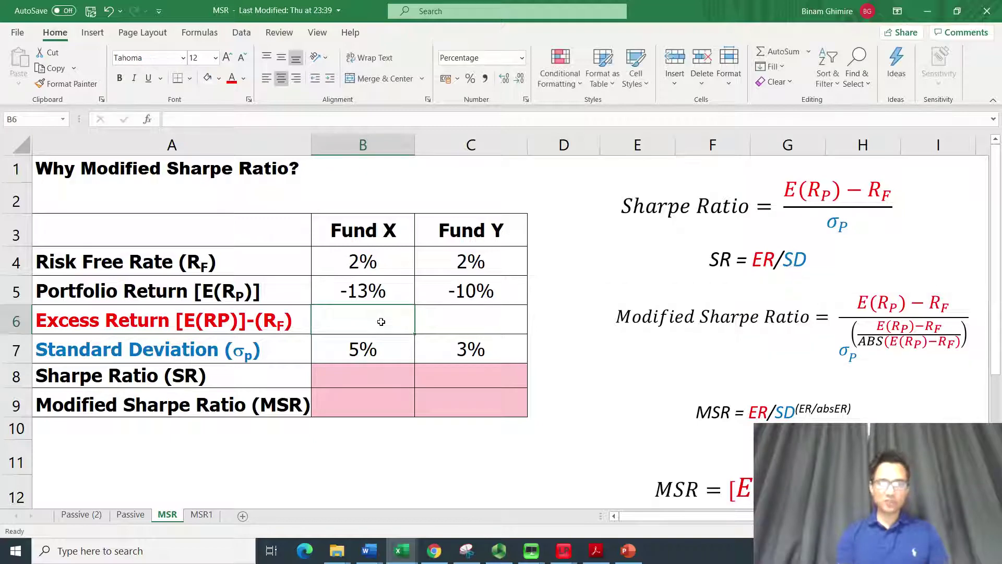
Step: Enter =B5-B4 in B6 and copy it to C6, giving -15% and -12%
{"action": "type", "text": "="}
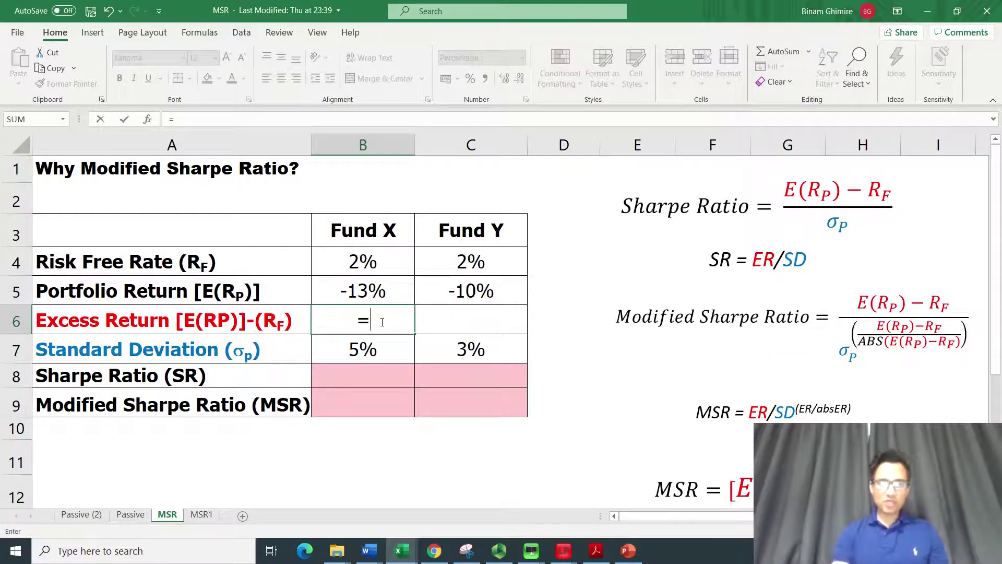
{"action": "key", "text": "Up"}
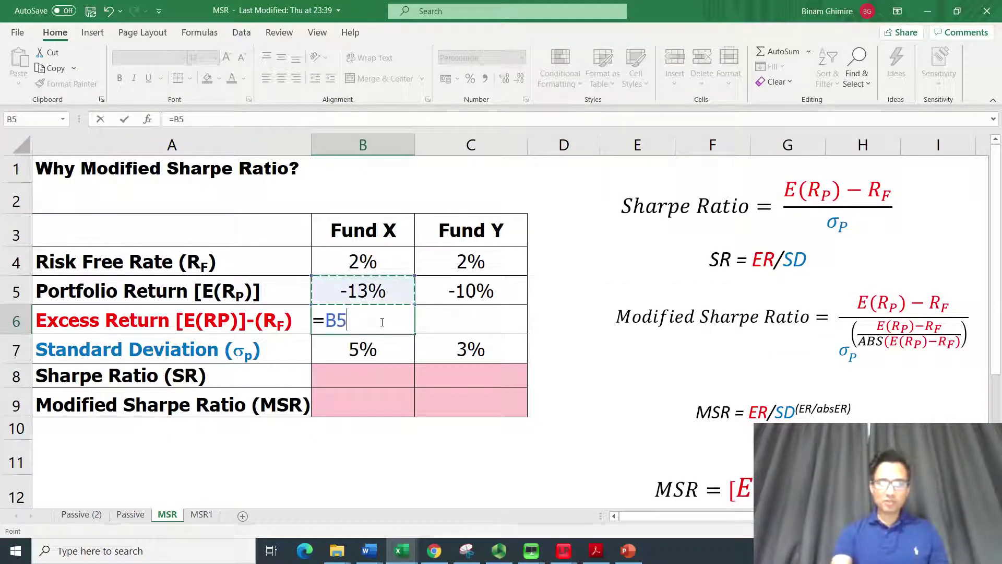
{"action": "type", "text": "-"}
{"action": "key", "text": "Up"}
{"action": "key", "text": "Up"}
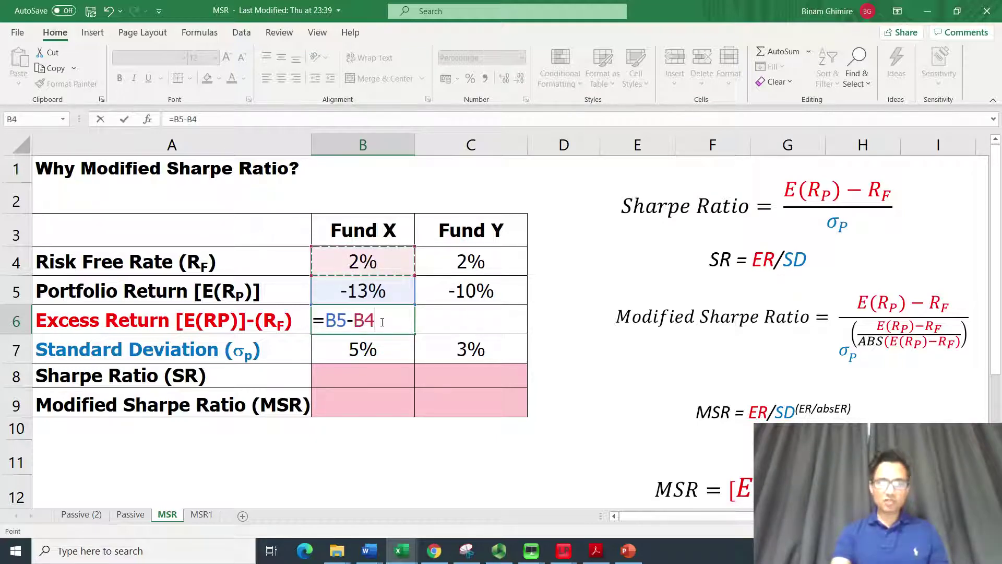
{"action": "key", "text": "Return"}
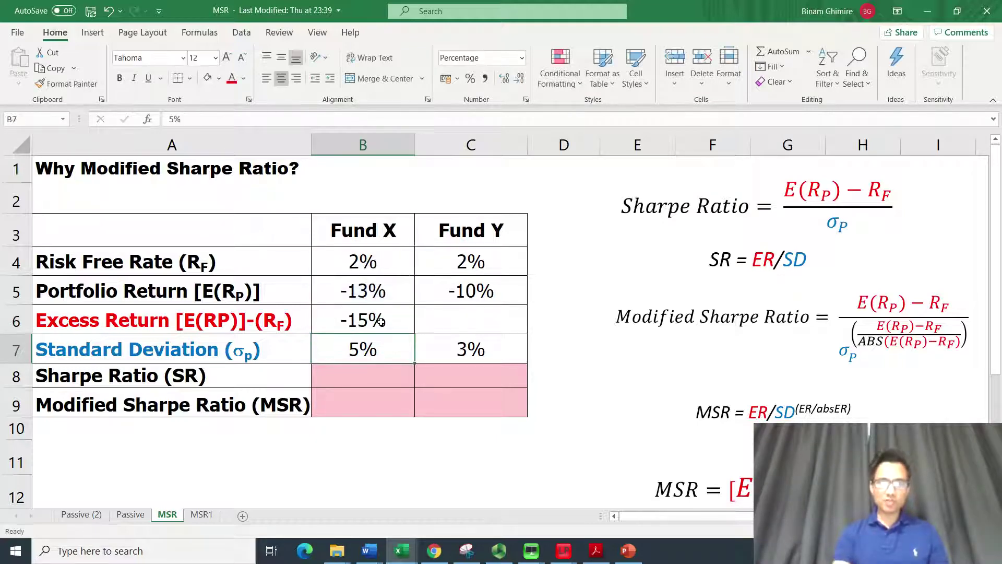
{"action": "key", "text": "Up"}
{"action": "key", "text": "ctrl+c"}
{"action": "key", "text": "Right"}
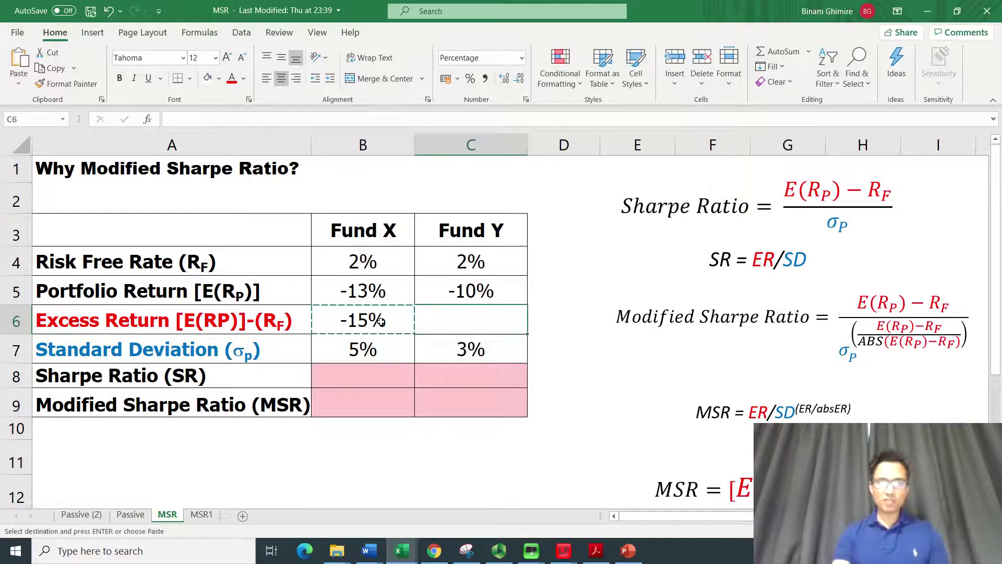
{"action": "key", "text": "Return"}
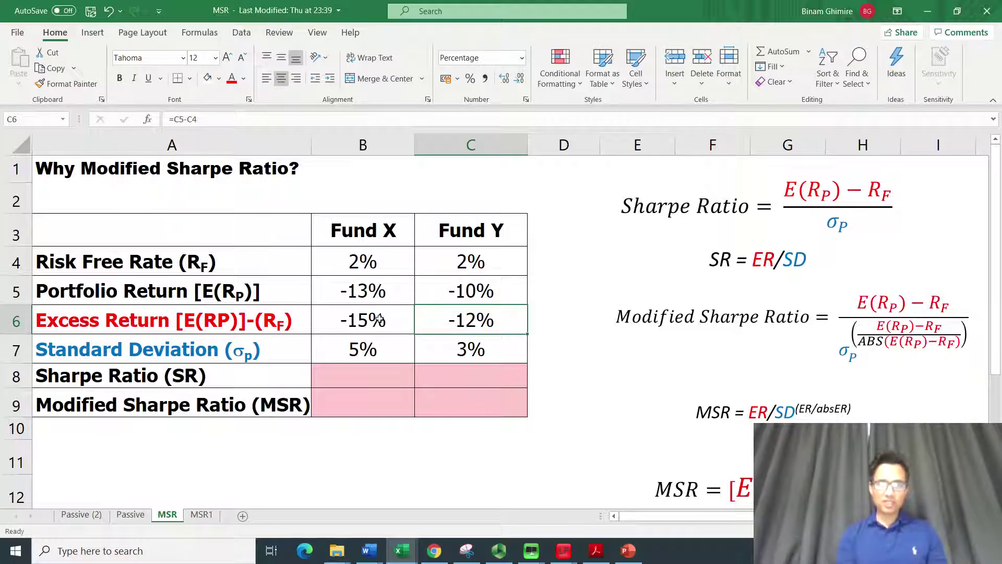
Step: In D6 enter =(C6-B6)*10000, the excess-return difference of 300 basis points
{"action": "left_click", "coordinate": [540, 322]}
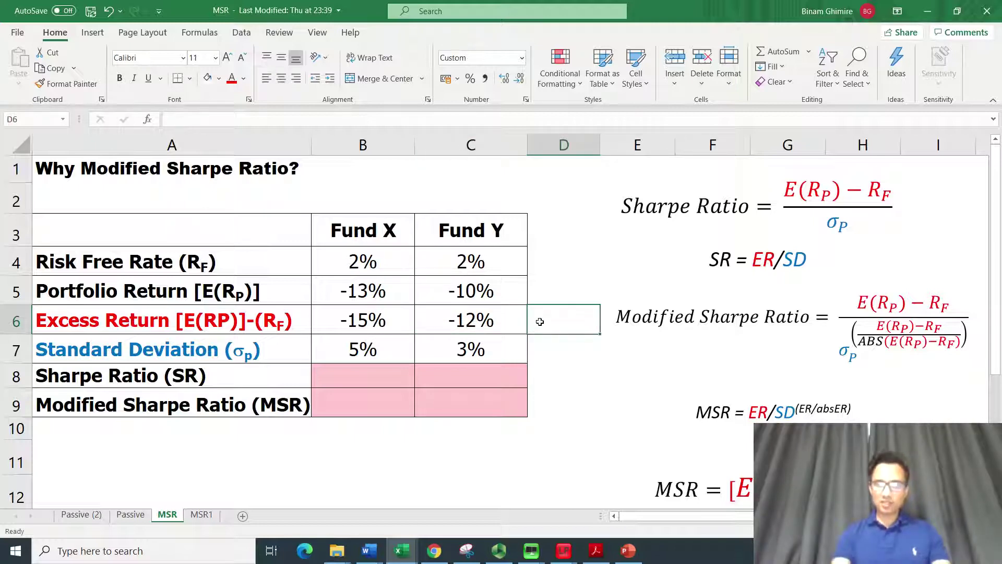
{"action": "type", "text": "=("}
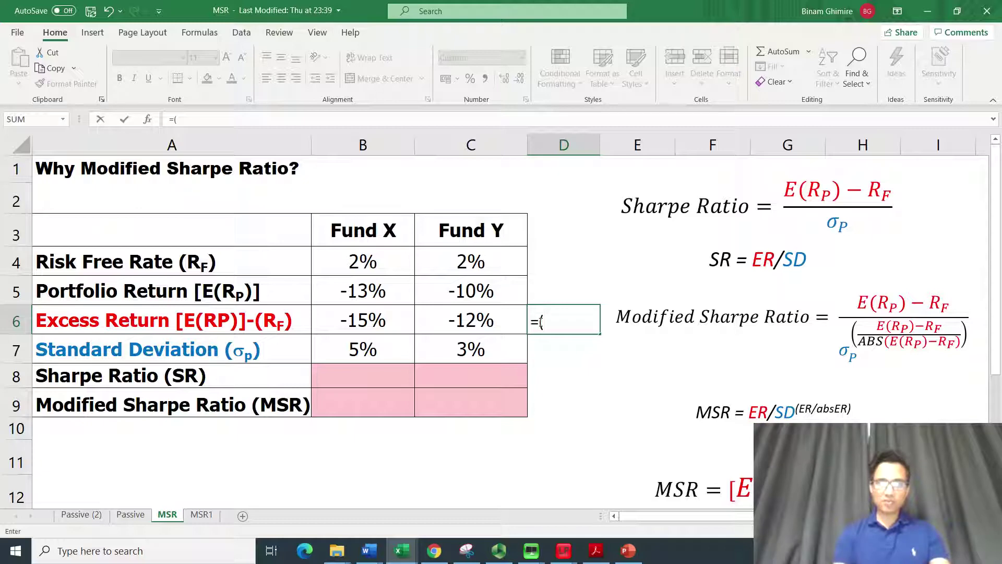
{"action": "key", "text": "Left"}
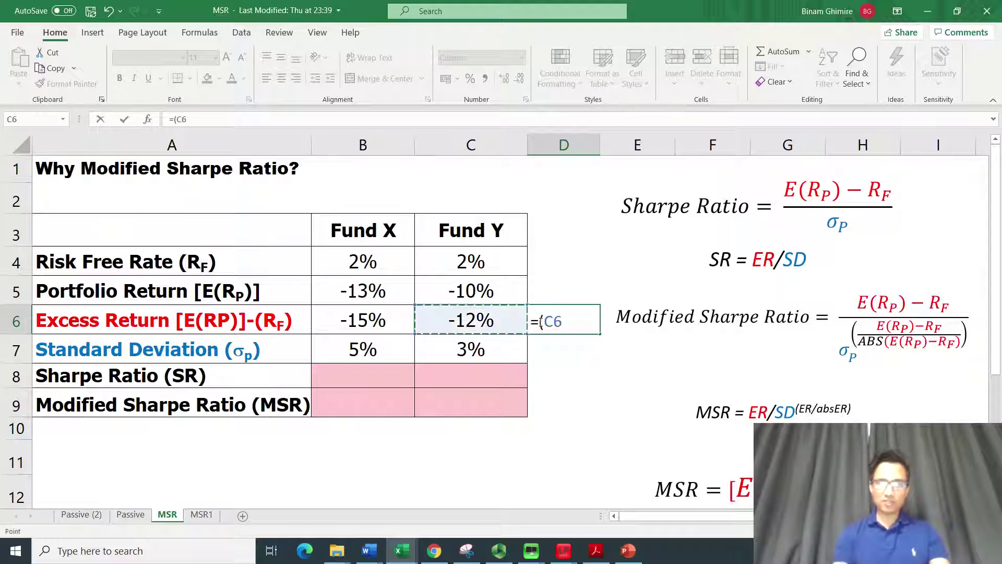
{"action": "type", "text": "-"}
{"action": "key", "text": "Left"}
{"action": "key", "text": "Left"}
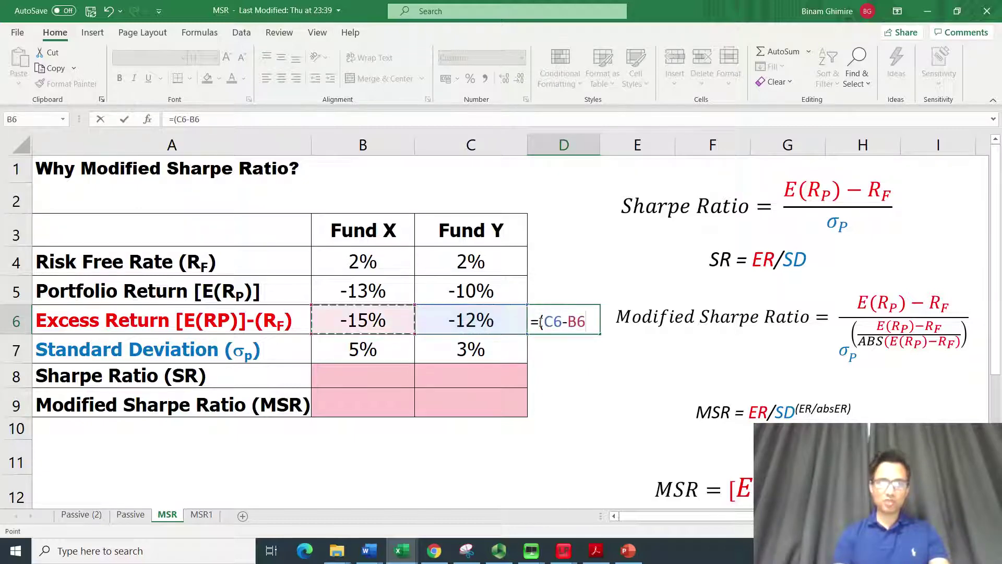
{"action": "type", "text": ")*1"}
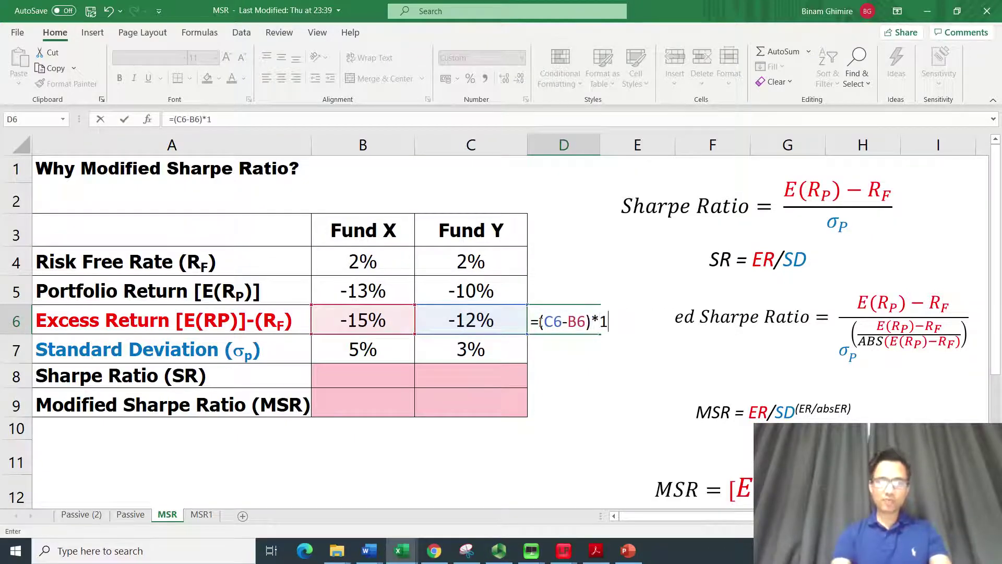
{"action": "type", "text": "0000"}
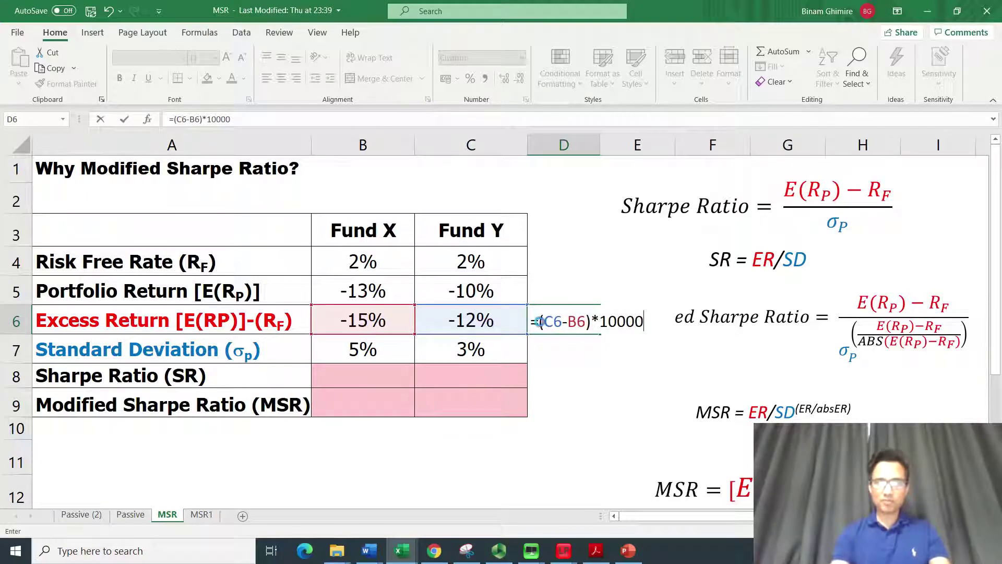
{"action": "key", "text": "Return"}
Step: Check both funds' excess returns and standard deviations against the D6 difference
{"action": "key", "text": "Up"}
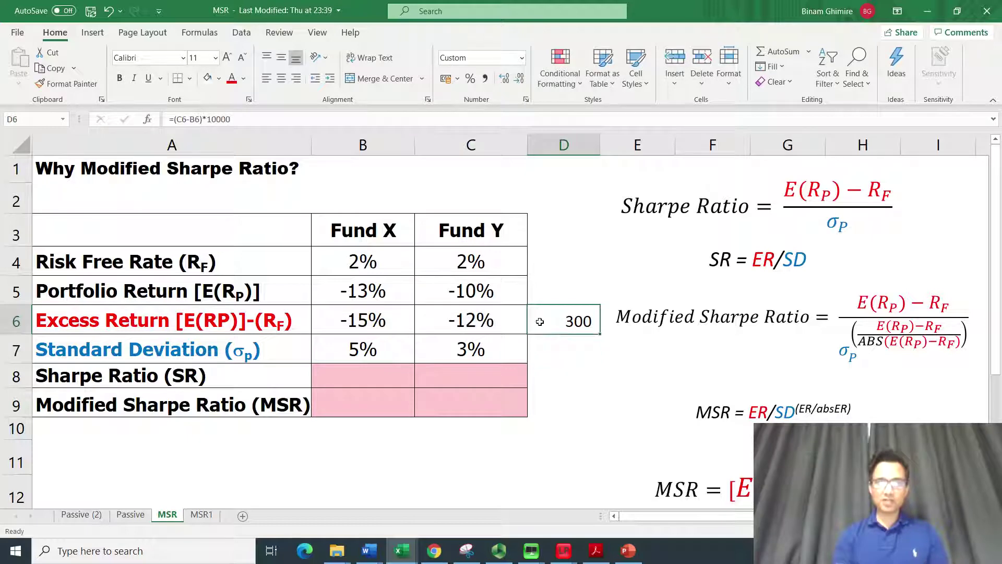
{"action": "key", "text": "Left"}
{"action": "key", "text": "Up"}
{"action": "key", "text": "Up"}
{"action": "key", "text": "Up"}
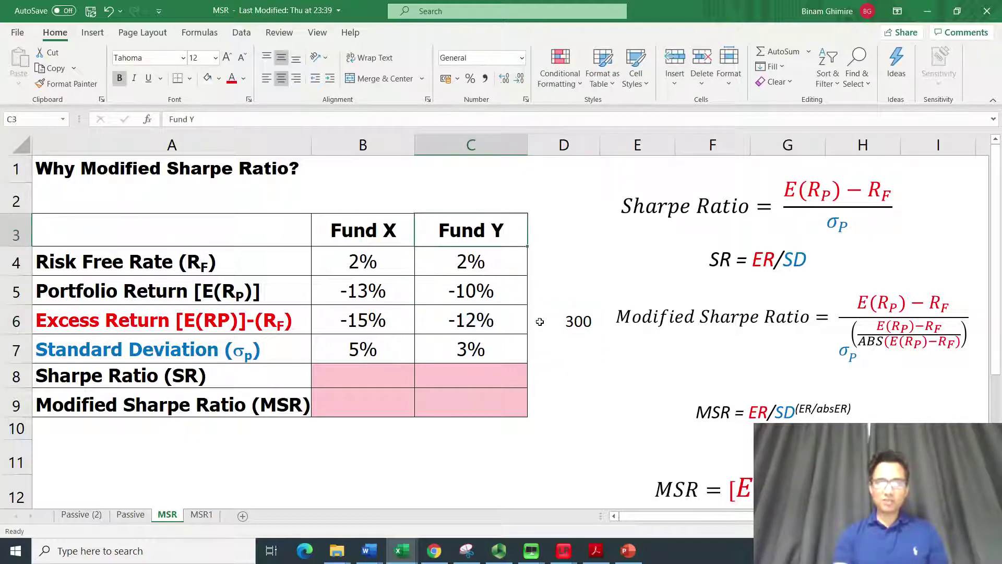
{"action": "key", "text": "Down"}
{"action": "key", "text": "Down"}
{"action": "key", "text": "Down"}
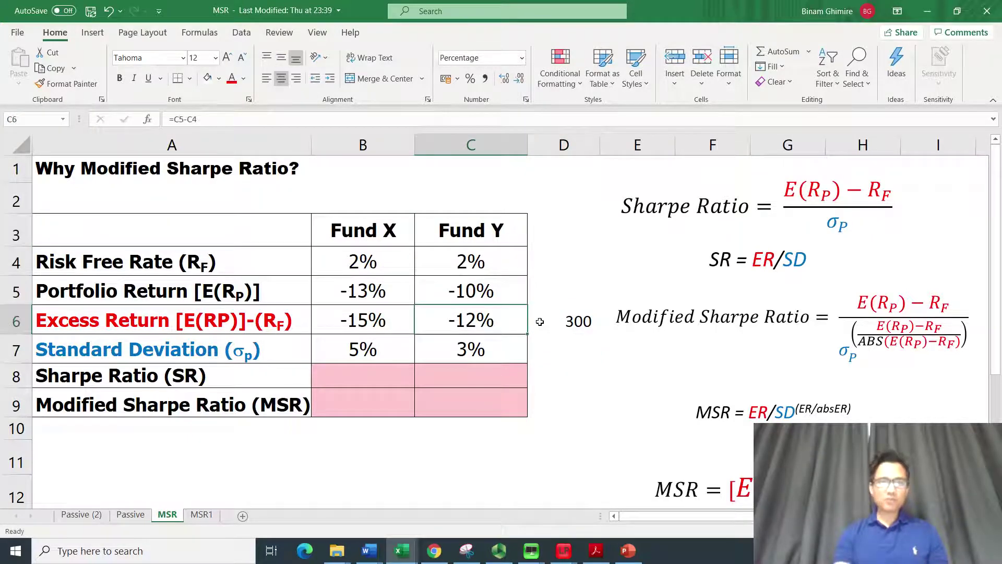
{"action": "key", "text": "Left"}
{"action": "key", "text": "Left"}
{"action": "key", "text": "Right"}
{"action": "key", "text": "Right"}
{"action": "key", "text": "Right"}
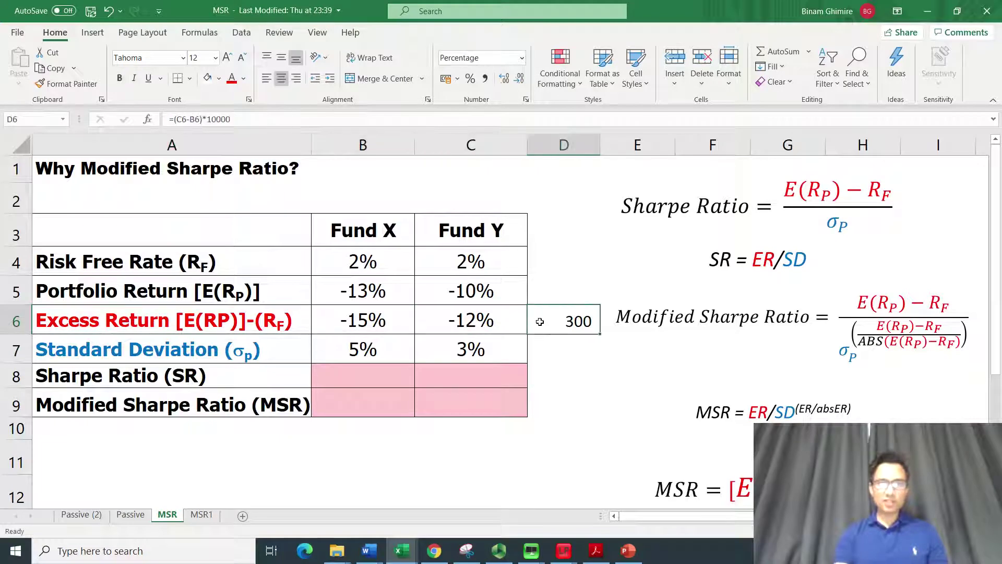
{"action": "key", "text": "Down"}
{"action": "key", "text": "Left"}
{"action": "key", "text": "Left"}
{"action": "key", "text": "Left"}
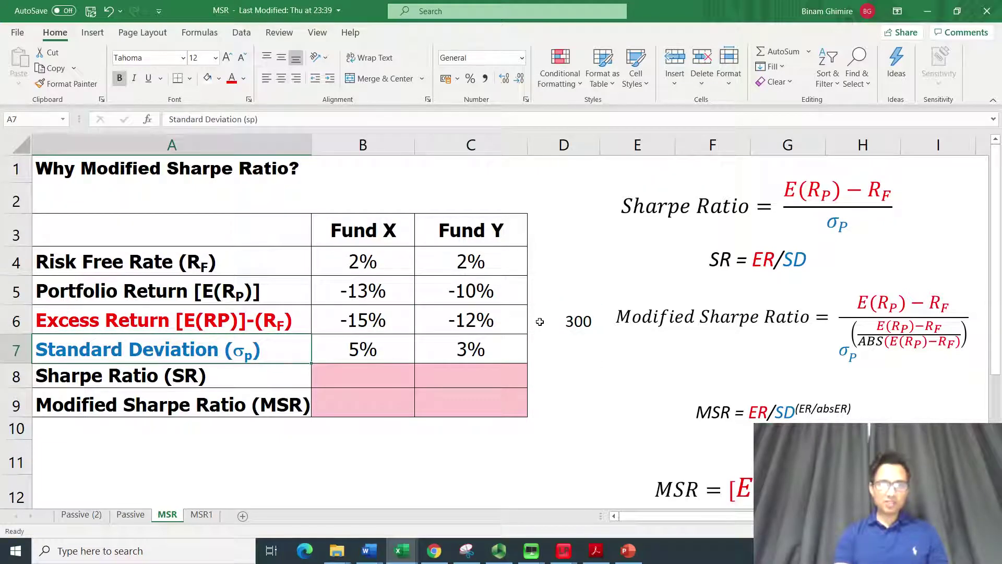
{"action": "key", "text": "Right"}
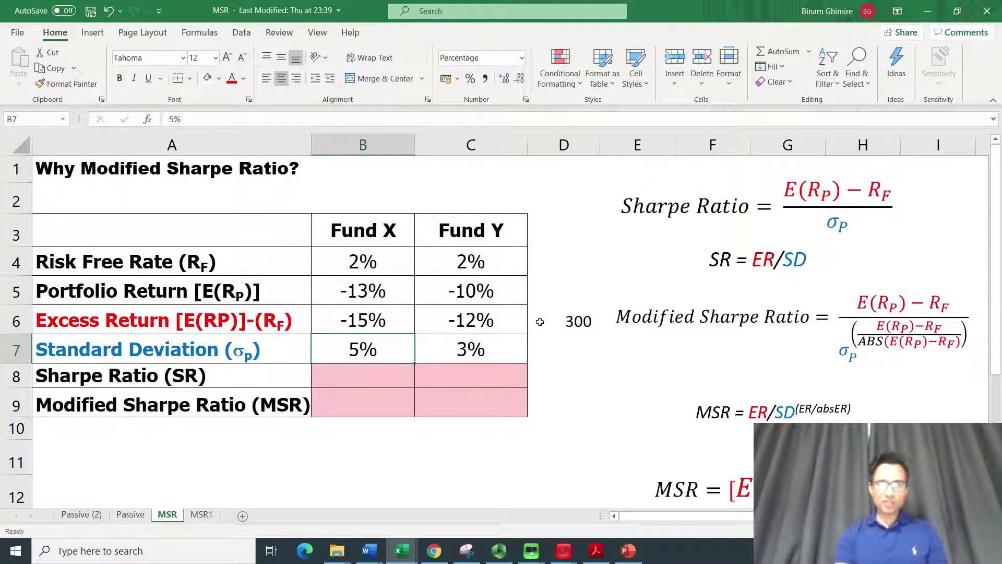
{"action": "key", "text": "Right"}
{"action": "key", "text": "Left"}
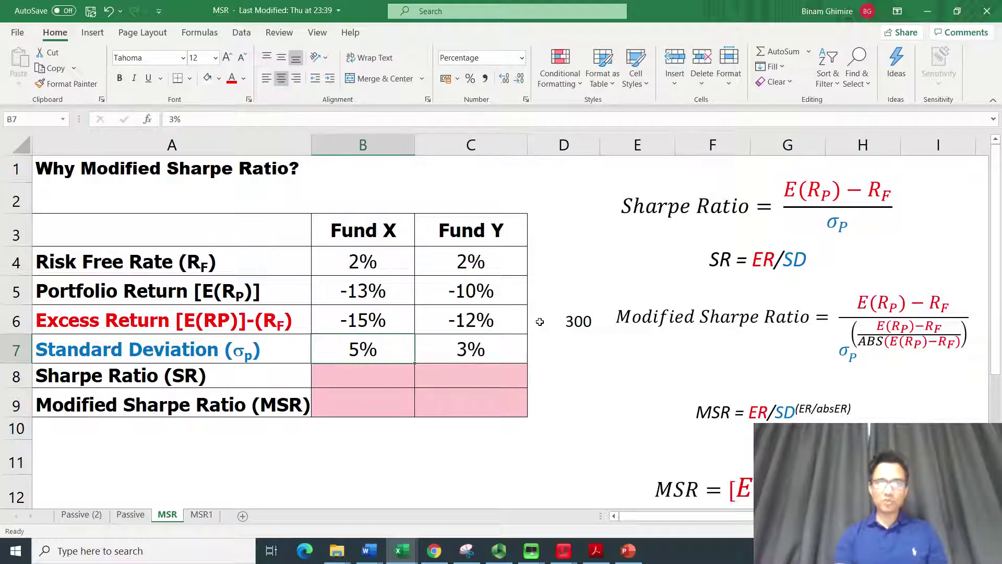
{"action": "key", "text": "Right"}
{"action": "key", "text": "Right"}
{"action": "key", "text": "Up"}
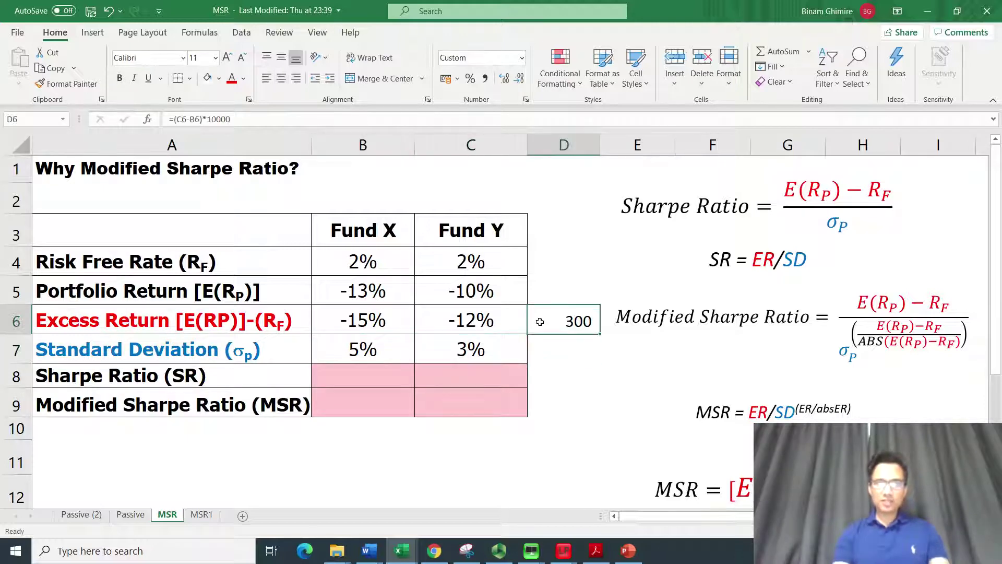
Step: Copy the D6 formula into D7 and wrap it in ABS, showing 200
{"action": "key", "text": "ctrl+c"}
{"action": "key", "text": "Down"}
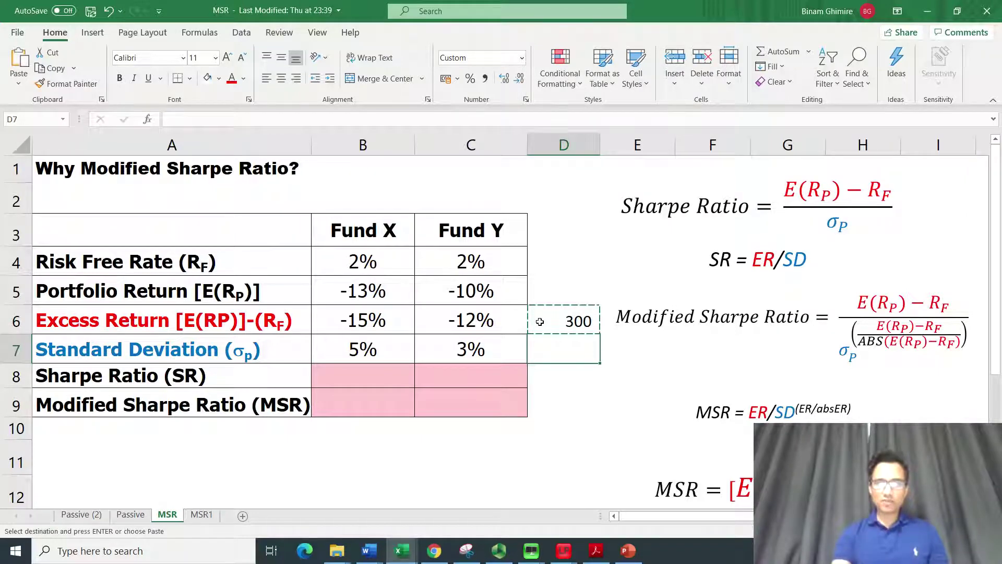
{"action": "key", "text": "Return"}
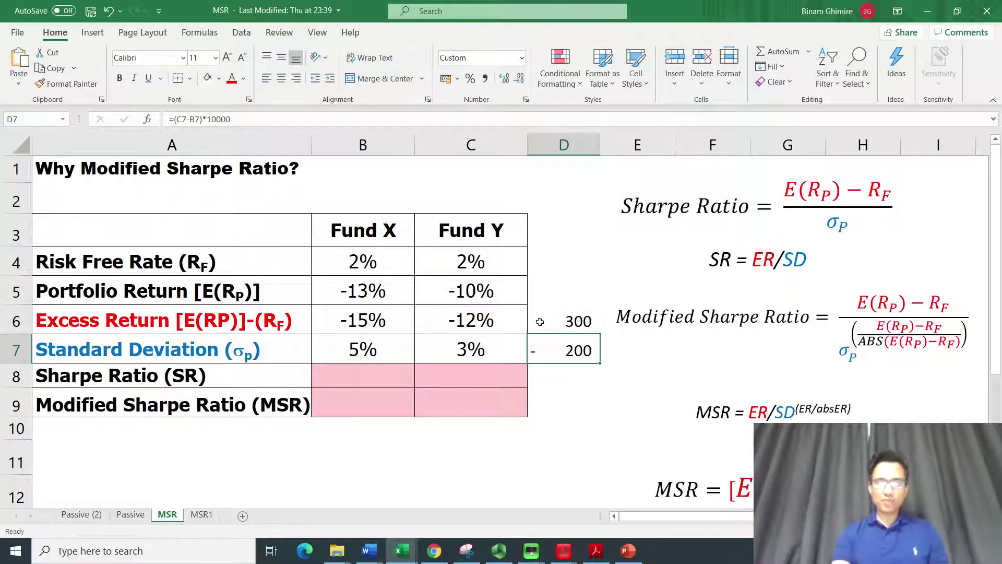
{"action": "key", "text": "Up"}
{"action": "key", "text": "Left"}
{"action": "key", "text": "Right"}
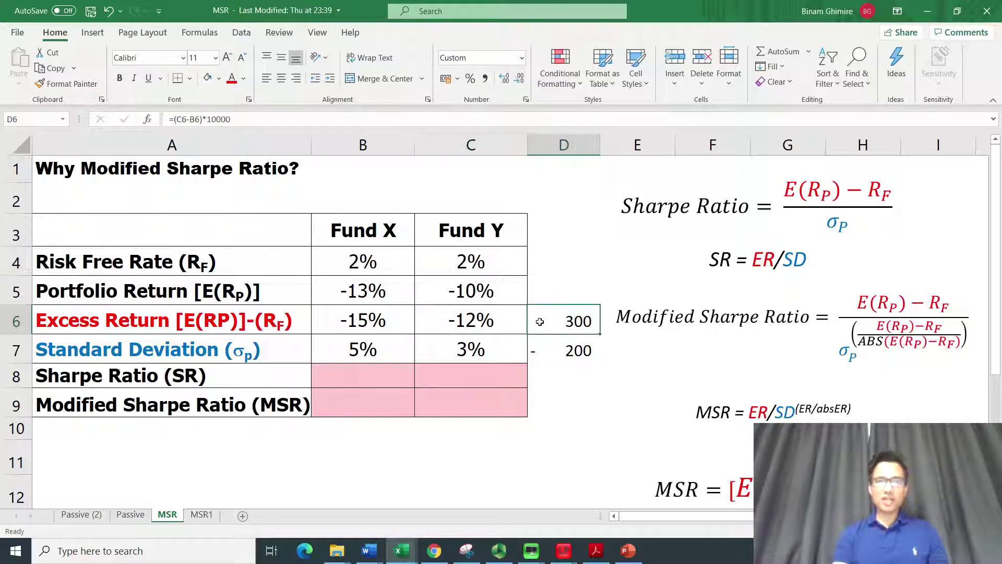
{"action": "key", "text": "Down"}
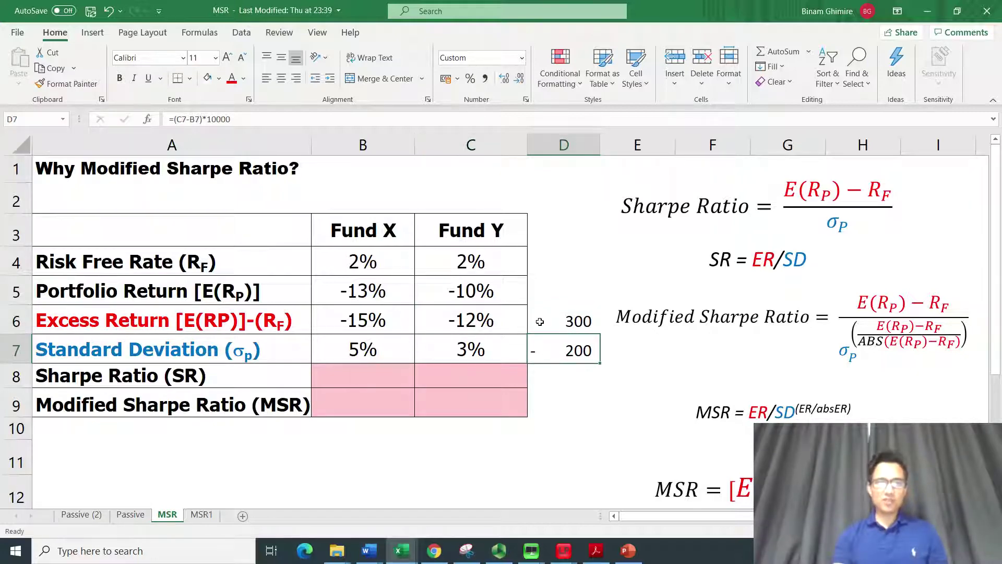
{"action": "key", "text": "F2"}
{"action": "key", "text": "Home"}
{"action": "type", "text": "abs"}
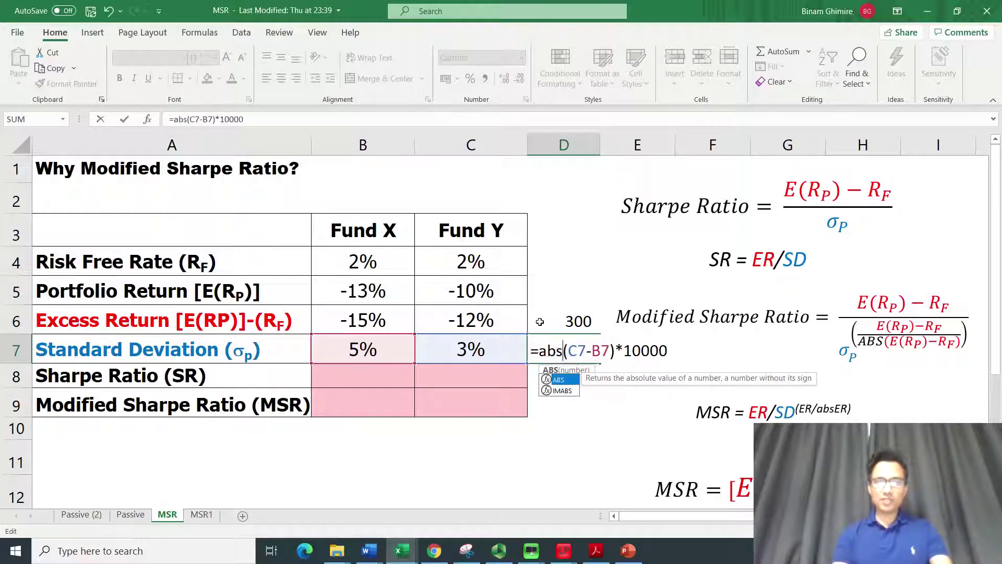
{"action": "key", "text": "Return"}
{"action": "left_click", "coordinate": [540, 321]}
{"action": "key", "text": "Down"}
{"action": "key", "text": "Up"}
{"action": "key", "text": "Down"}
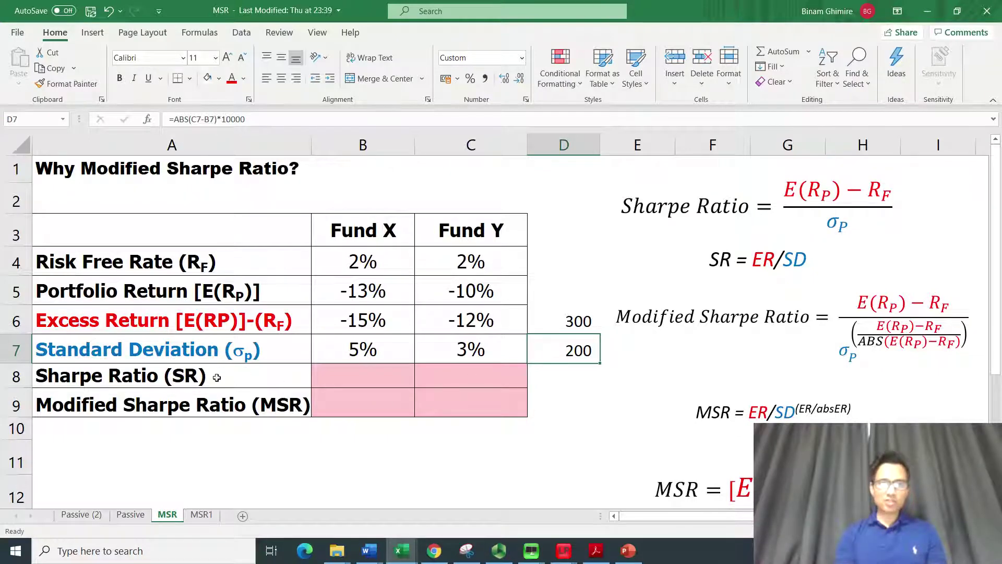
Step: Enter =B6/B7 in B8 and copy it to C8, giving -300% and -400%
{"action": "left_click", "coordinate": [385, 374]}
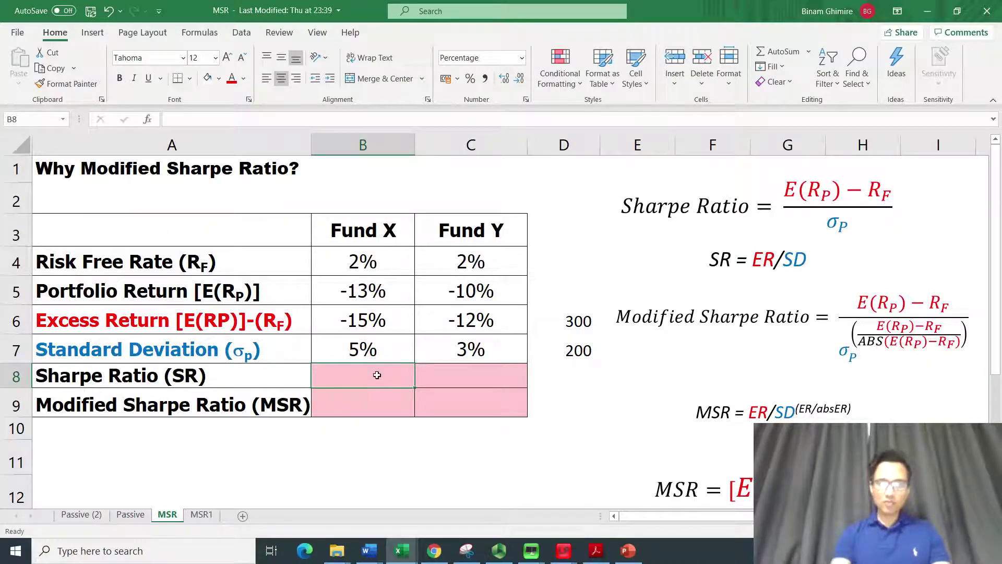
{"action": "type", "text": "=B6/"}
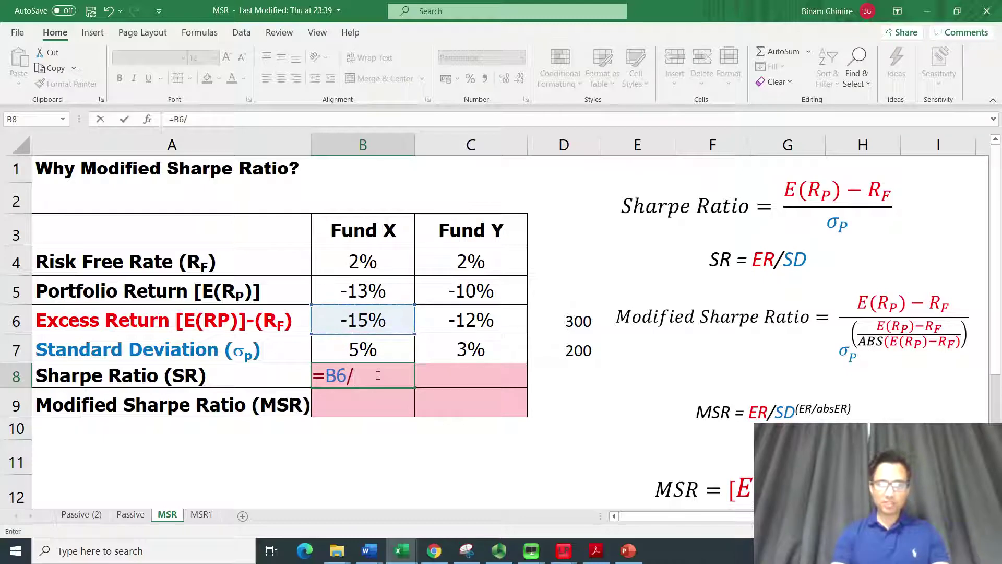
{"action": "type", "text": "B7"}
{"action": "key", "text": "Return"}
{"action": "left_click", "coordinate": [377, 374]}
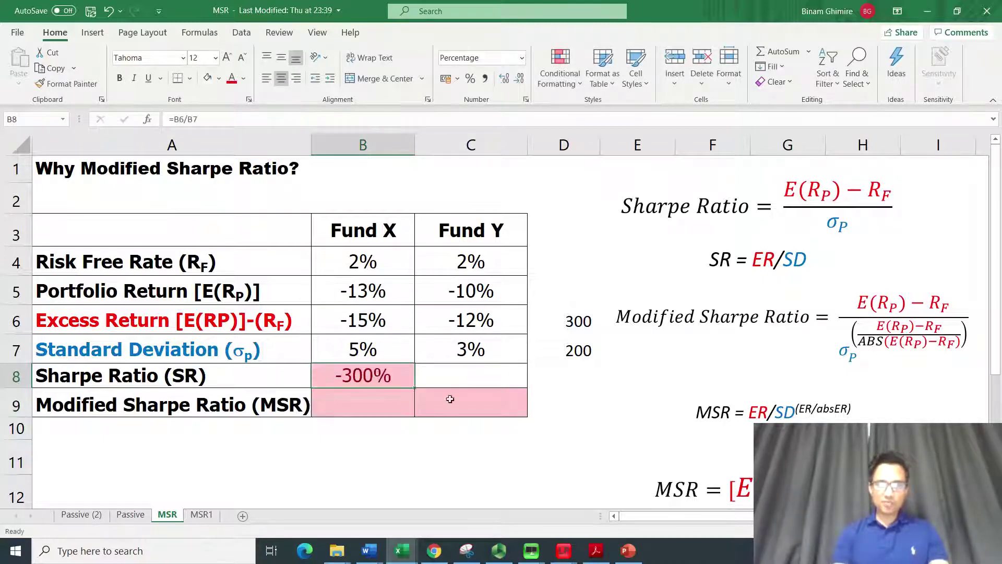
{"action": "key", "text": "ctrl+c"}
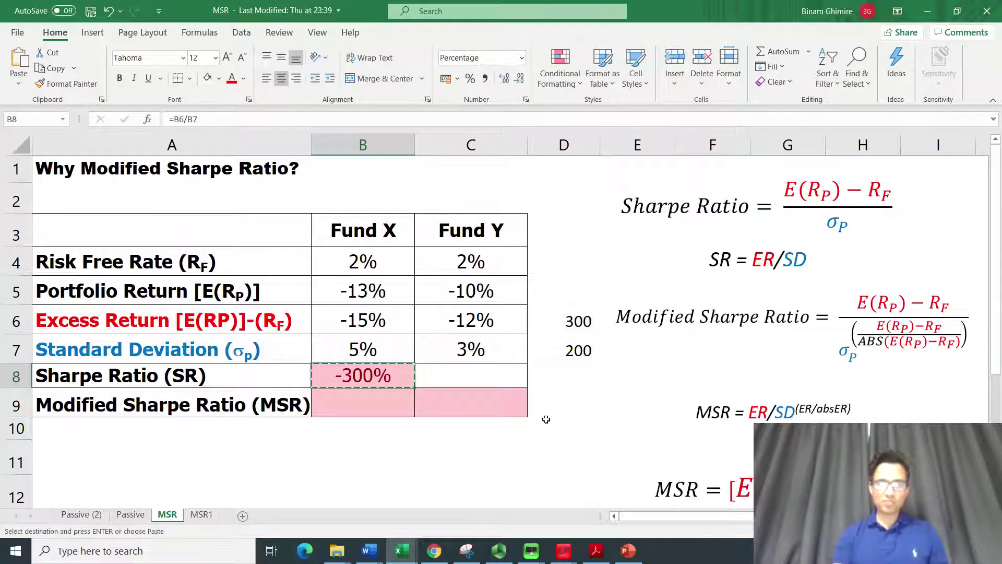
{"action": "key", "text": "Right"}
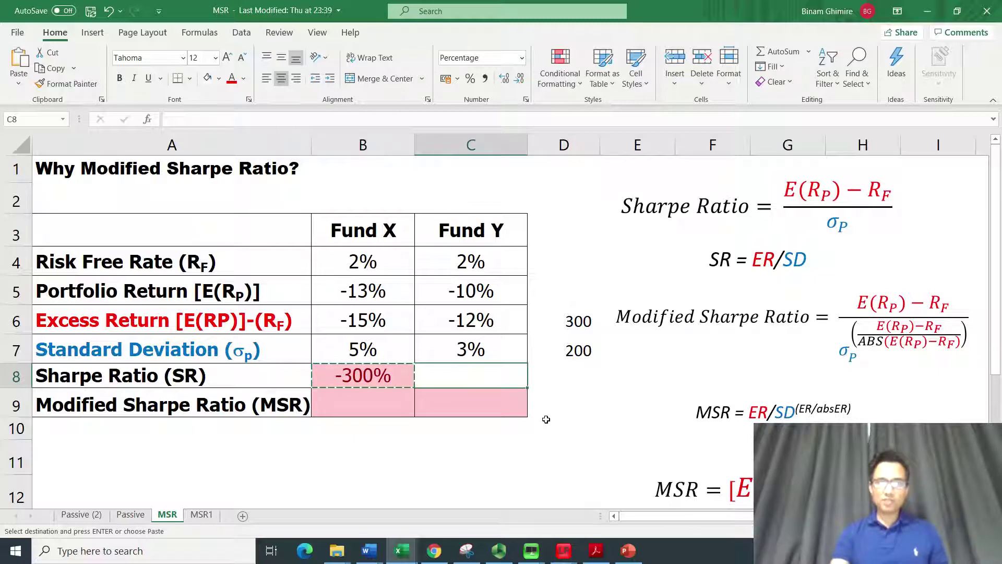
{"action": "key", "text": "ctrl+v"}
{"action": "key", "text": "Escape"}
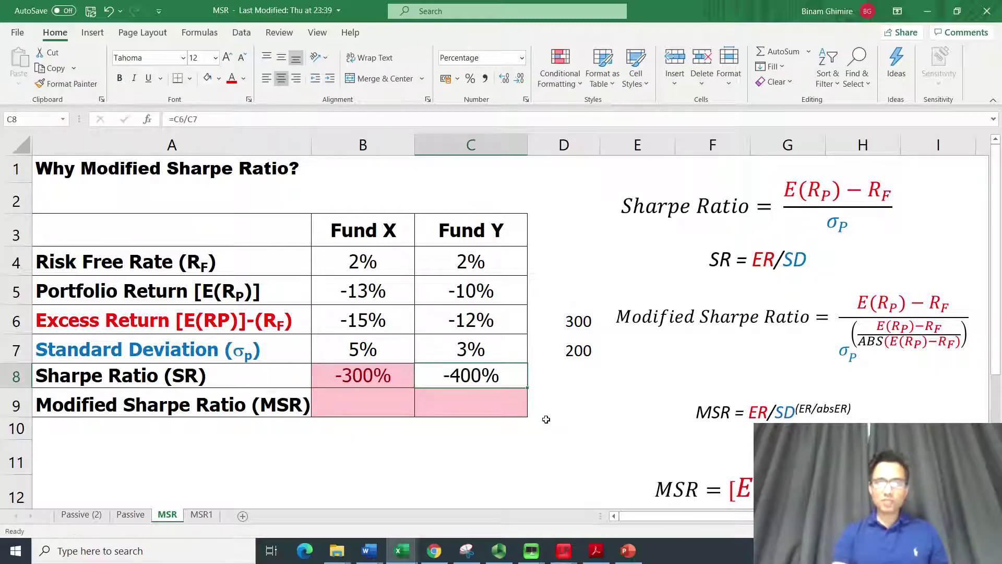
{"action": "key", "text": "Down"}
{"action": "key", "text": "Up"}
{"action": "key", "text": "Left"}
{"action": "key", "text": "Left"}
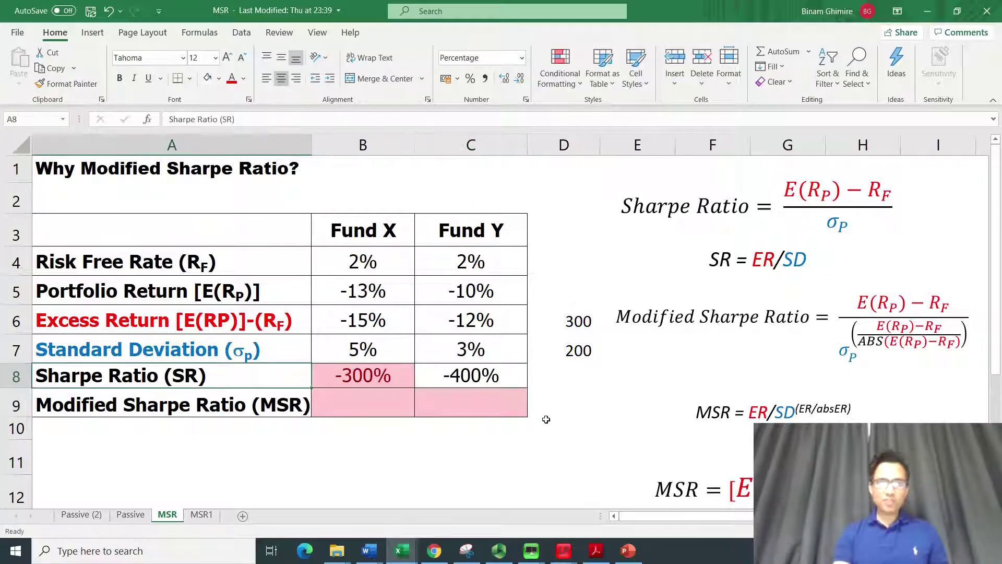
{"action": "key", "text": "Down"}
{"action": "key", "text": "Down"}
{"action": "key", "text": "Down"}
{"action": "key", "text": "Up"}
{"action": "key", "text": "Up"}
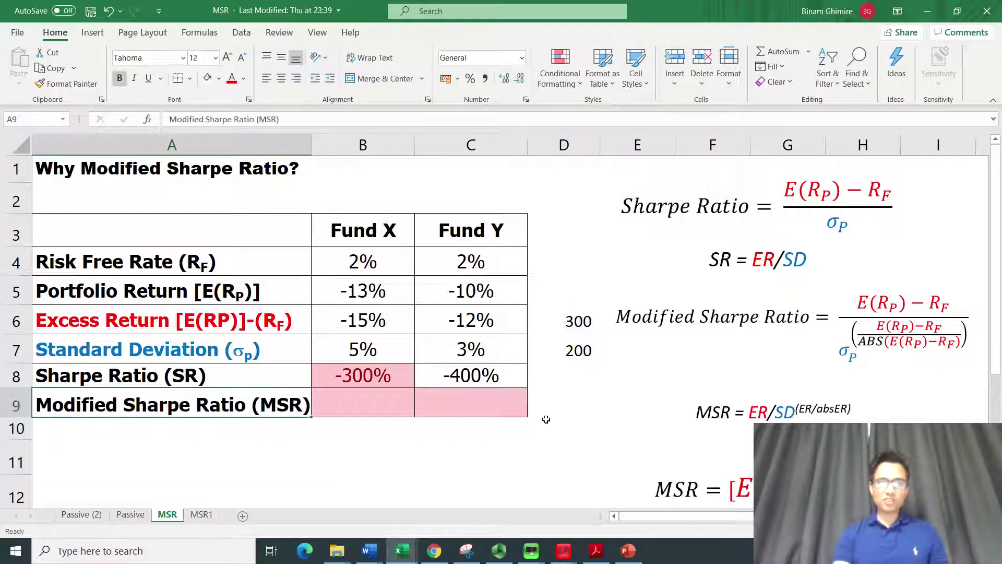
{"action": "key", "text": "Up"}
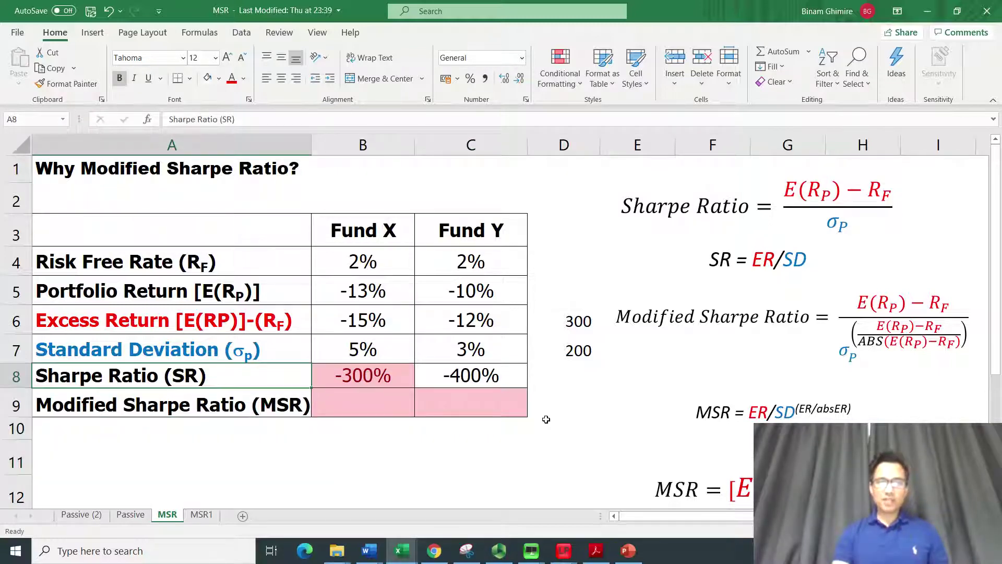
{"action": "key", "text": "Right"}
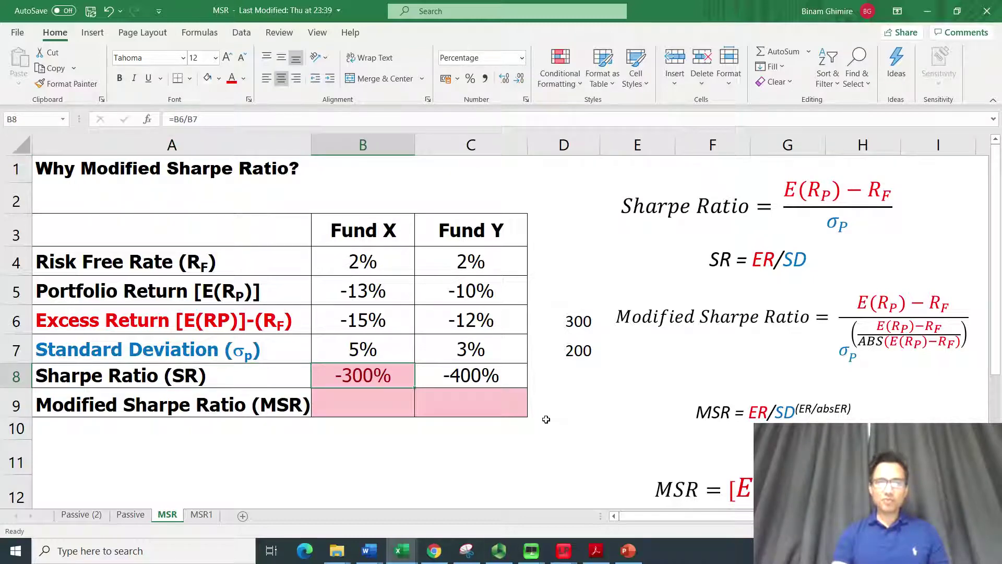
{"action": "key", "text": "Up"}
{"action": "key", "text": "Up"}
{"action": "key", "text": "Right"}
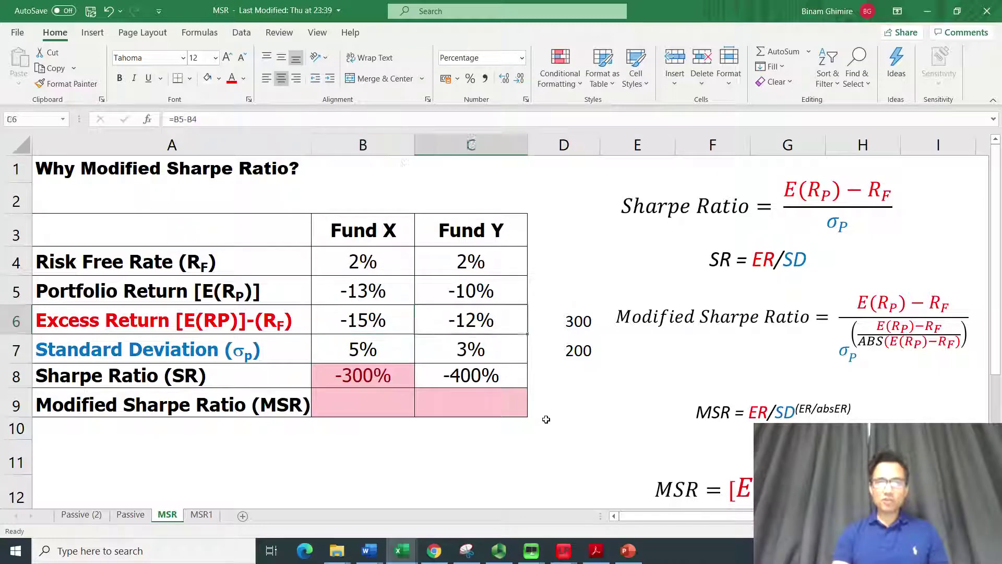
{"action": "key", "text": "Right"}
{"action": "key", "text": "Down"}
{"action": "key", "text": "Up"}
{"action": "key", "text": "Left"}
{"action": "key", "text": "Right"}
{"action": "key", "text": "Down"}
{"action": "key", "text": "Left"}
{"action": "key", "text": "Right"}
{"action": "key", "text": "Up"}
{"action": "key", "text": "Left"}
{"action": "key", "text": "Up"}
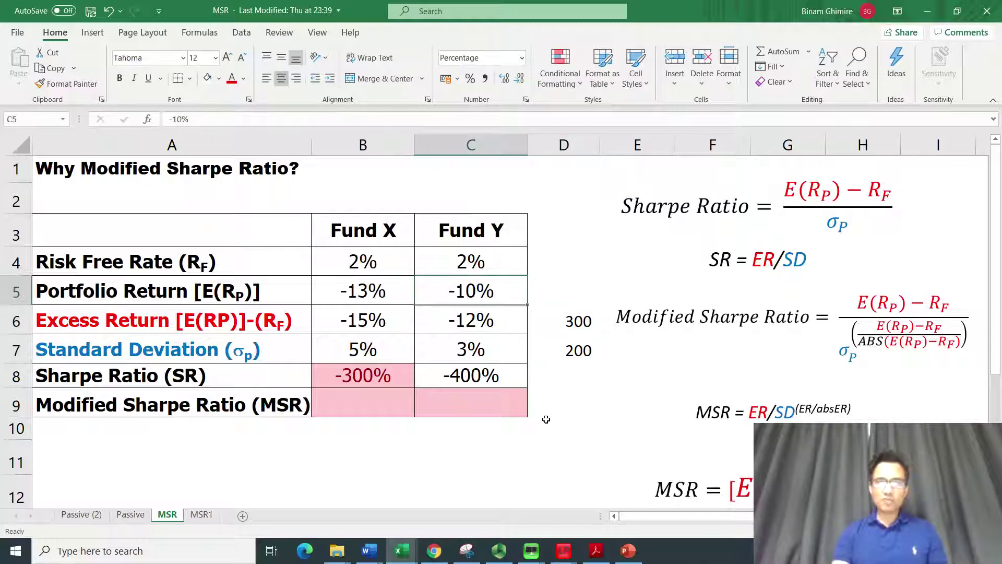
{"action": "key", "text": "Up"}
{"action": "key", "text": "Up"}
{"action": "key", "text": "Right"}
{"action": "key", "text": "Down"}
{"action": "key", "text": "Down"}
{"action": "key", "text": "Down"}
{"action": "key", "text": "Down"}
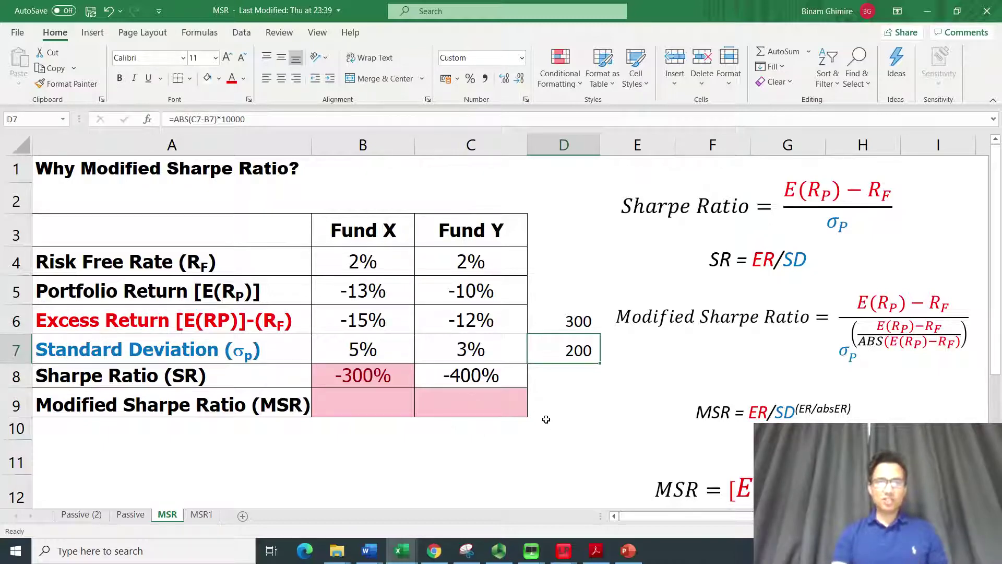
{"action": "key", "text": "Down"}
{"action": "key", "text": "Down"}
{"action": "key", "text": "Left"}
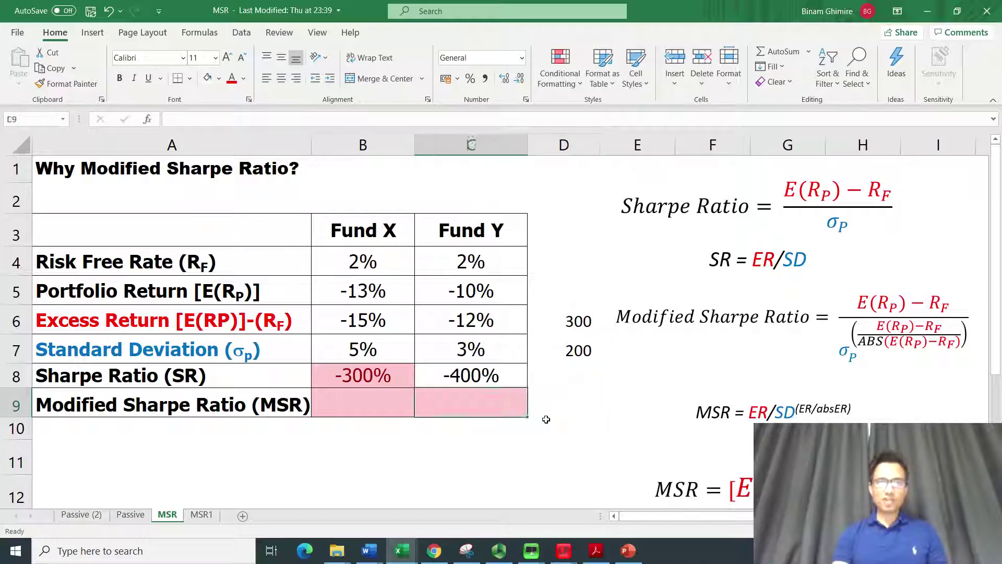
{"action": "key", "text": "Left"}
{"action": "left_click", "coordinate": [878, 326]}
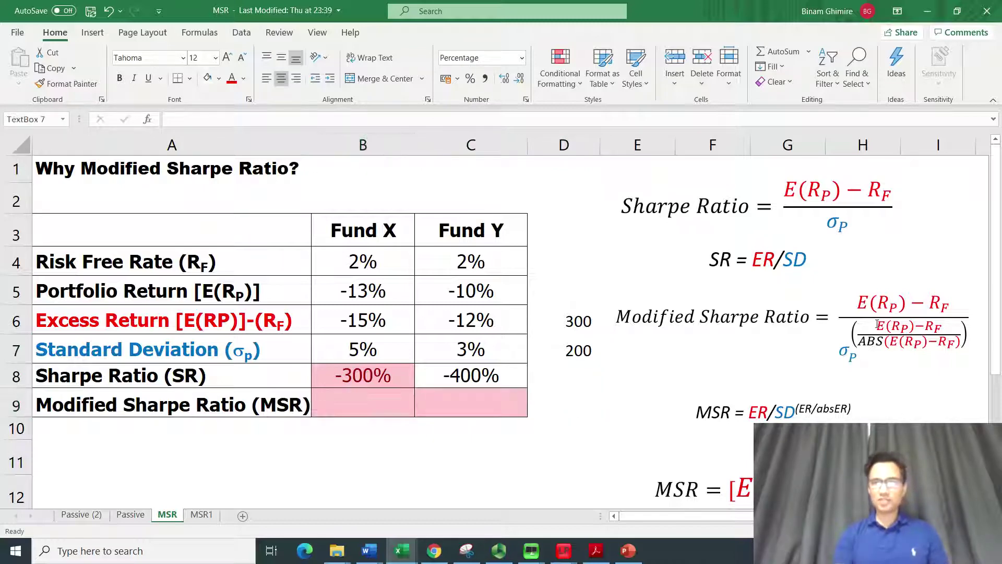
Step: Move the Modified Sharpe Ratio equation box slightly left and select cell B9
{"action": "mouse_move", "coordinate": [761, 290]}
{"action": "left_mouse_down"}
{"action": "mouse_move", "coordinate": [755, 247]}
{"action": "mouse_move", "coordinate": [695, 289]}
{"action": "mouse_move", "coordinate": [783, 264]}
{"action": "mouse_move", "coordinate": [754, 288]}
{"action": "mouse_move", "coordinate": [767, 289]}
{"action": "mouse_move", "coordinate": [746, 281]}
{"action": "left_mouse_up"}
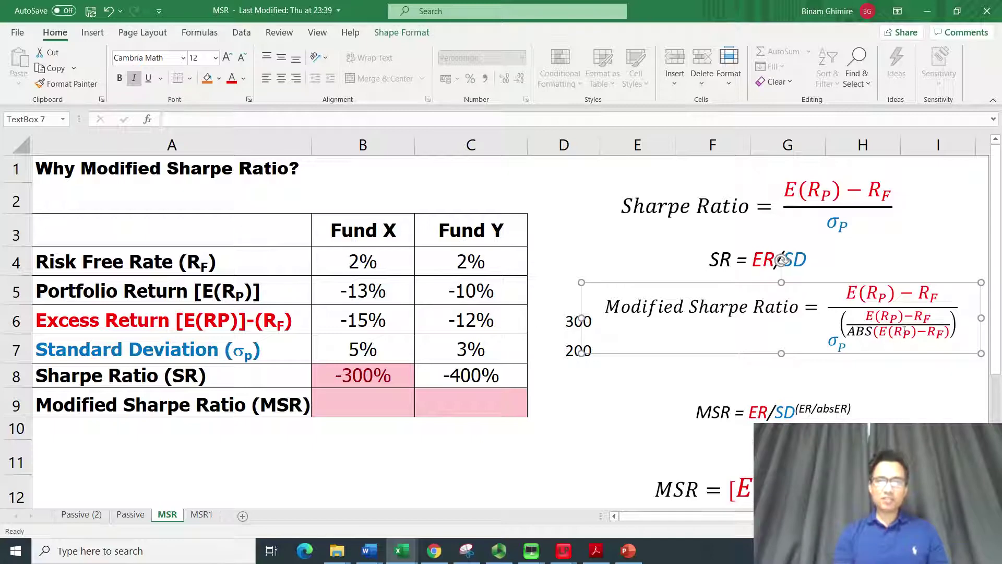
{"action": "left_click", "coordinate": [374, 399]}
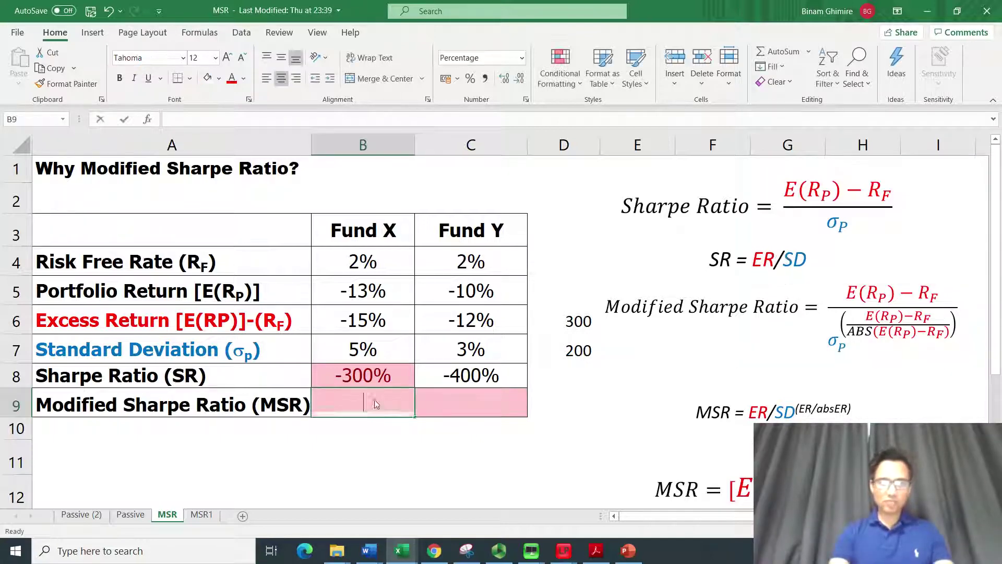
Step: Build =B6/B7^(B6/ABS(B6)) in B9, giving Fund X a modified Sharpe ratio of -0.75%
{"action": "type", "text": "="}
{"action": "key", "text": "Up"}
{"action": "key", "text": "Up"}
{"action": "key", "text": "Up"}
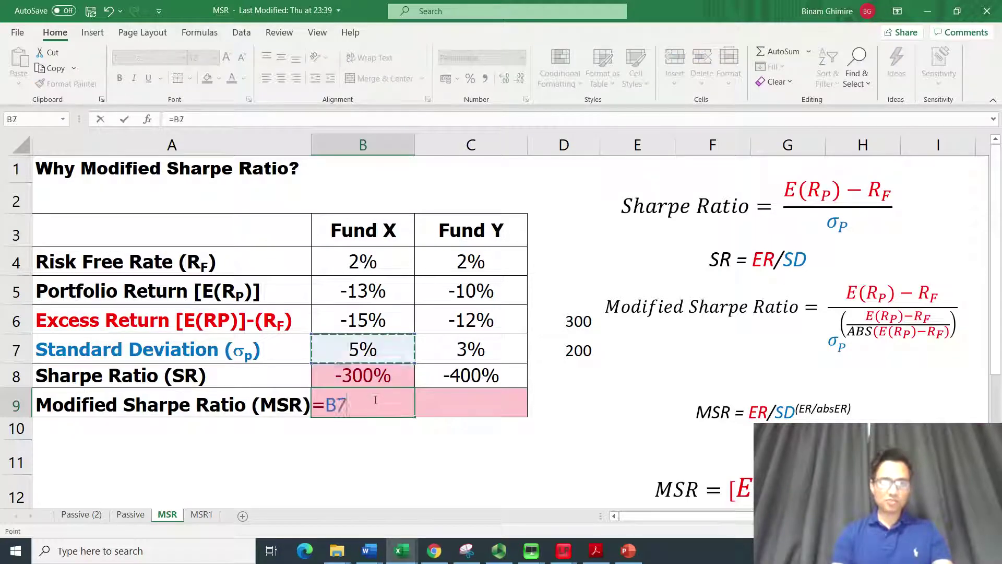
{"action": "type", "text": "/"}
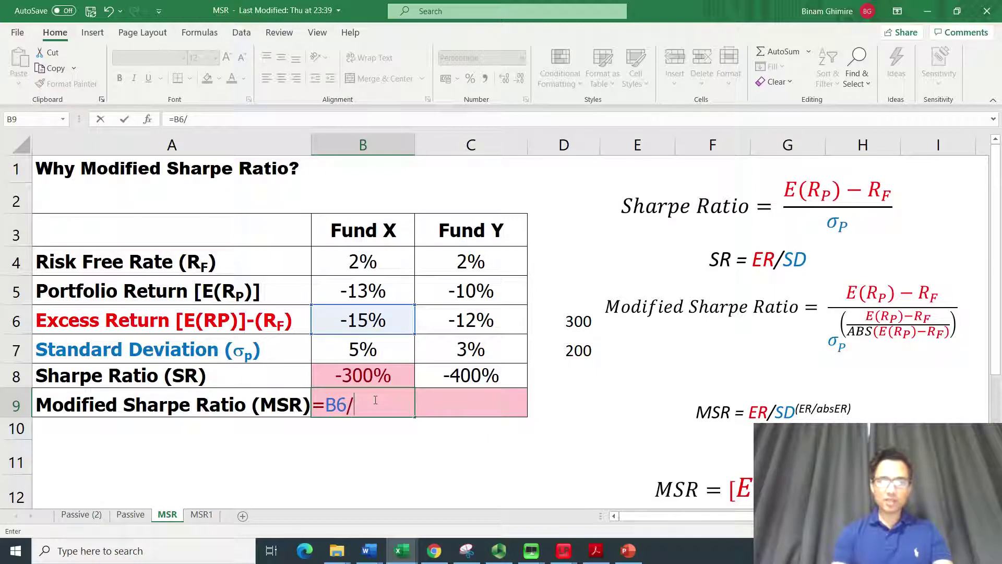
{"action": "key", "text": "Up"}
{"action": "key", "text": "Up"}
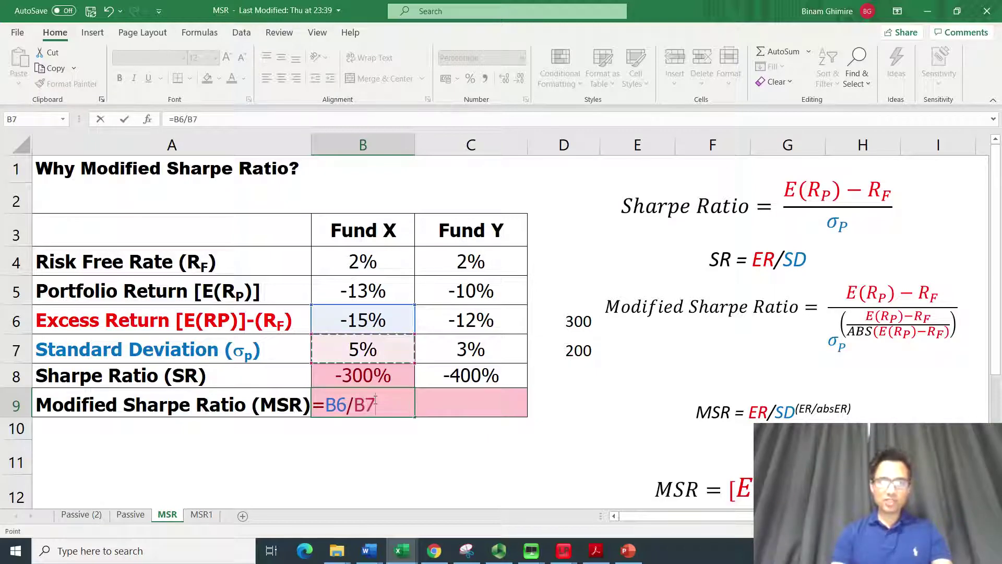
{"action": "type", "text": "^"}
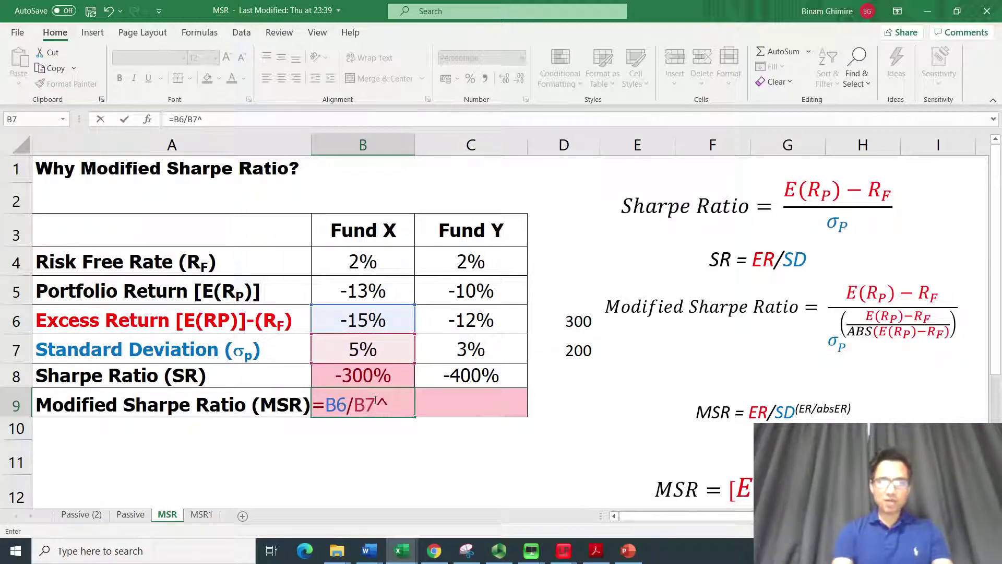
{"action": "type", "text": "("}
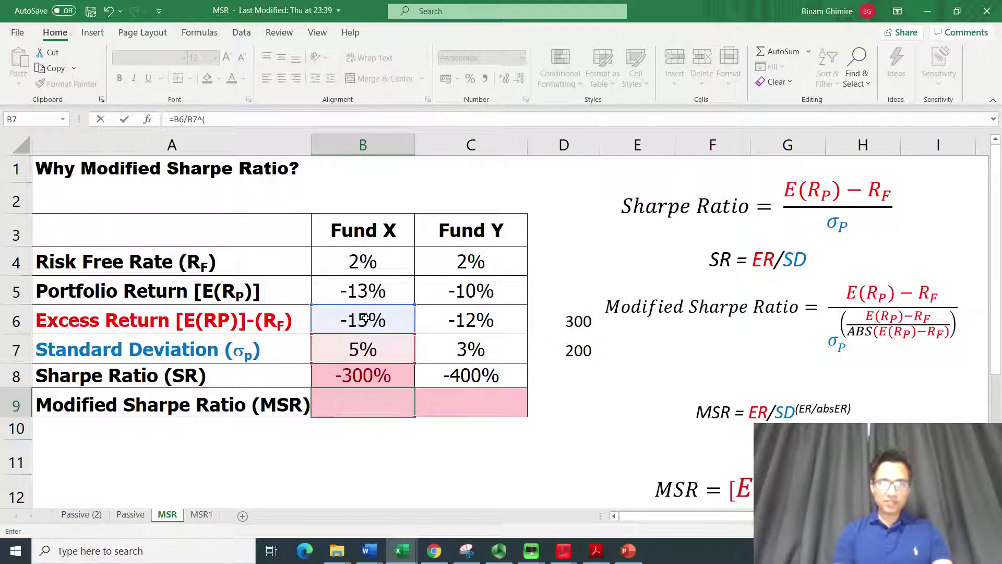
{"action": "left_click", "coordinate": [364, 317]}
{"action": "type", "text": "/"}
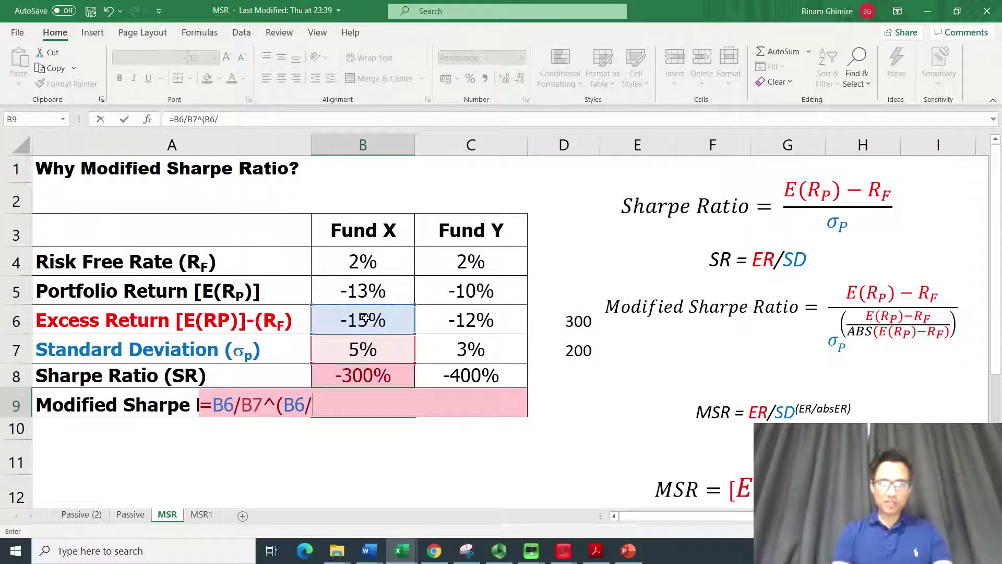
{"action": "type", "text": "abs("}
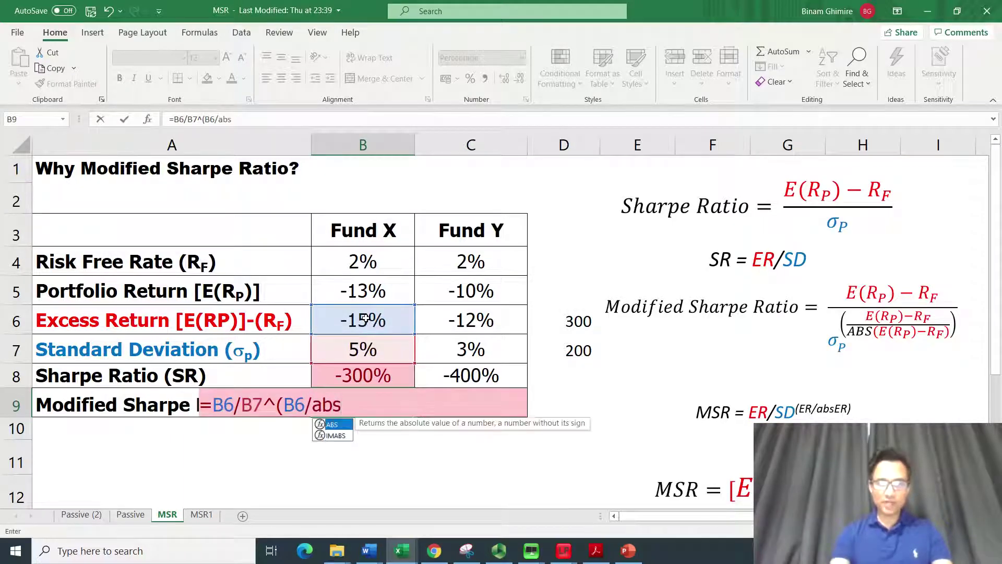
{"action": "left_click", "coordinate": [364, 317]}
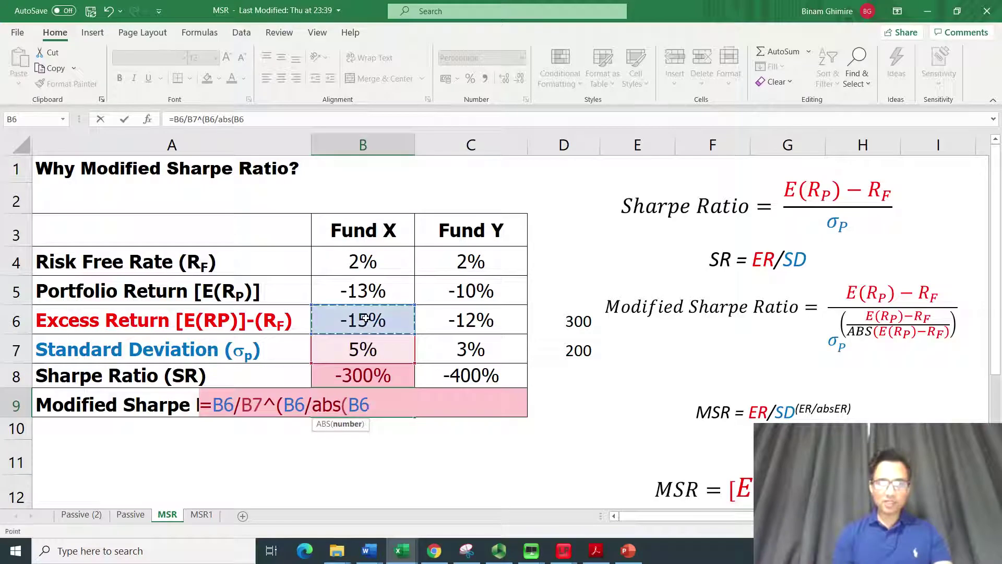
{"action": "type", "text": "))"}
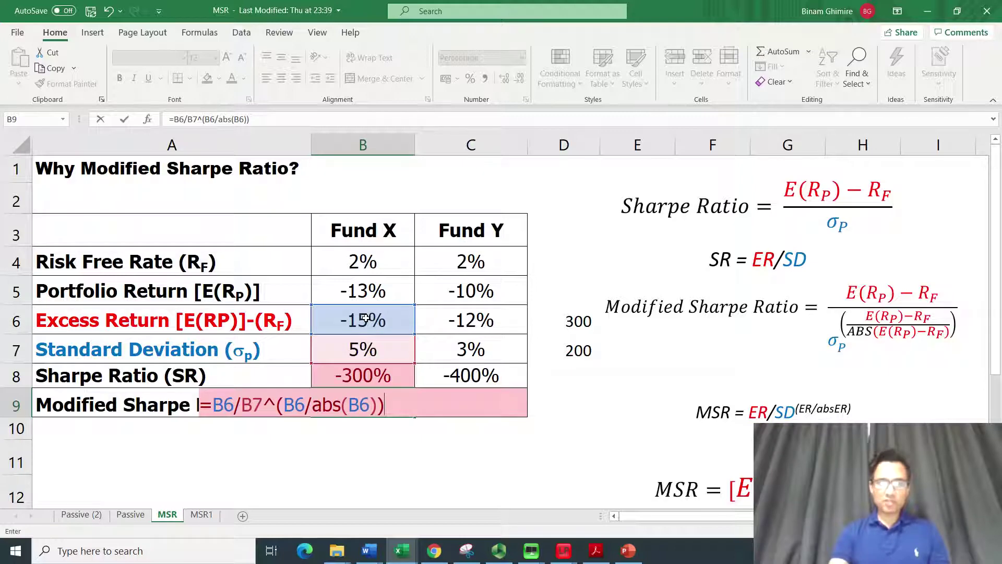
{"action": "key", "text": "Return"}
{"action": "key", "text": "Up"}
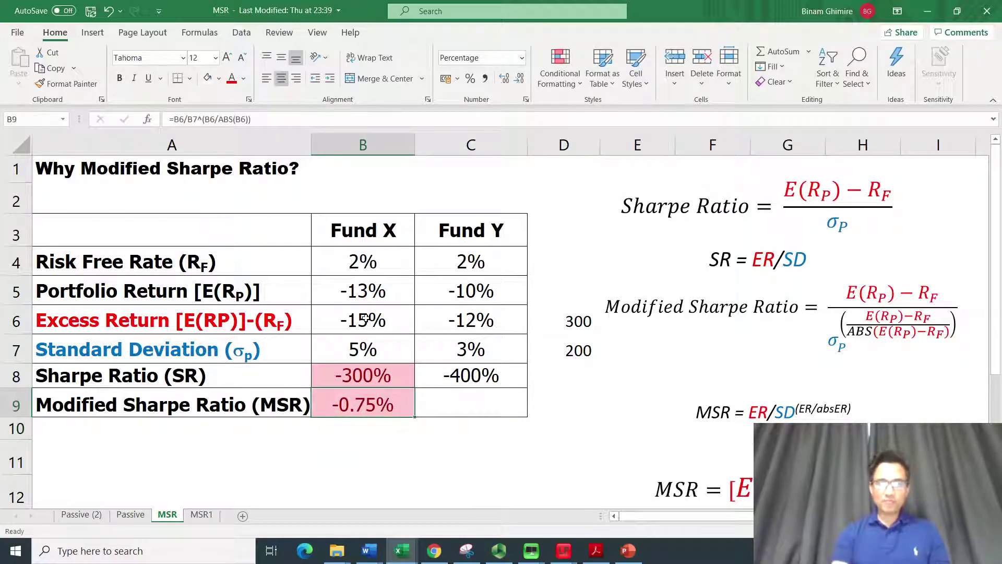
Step: Copy the B9 modified Sharpe formula into C9, showing -0.36% for Fund Y
{"action": "key", "text": "ctrl+c"}
{"action": "key", "text": "Right"}
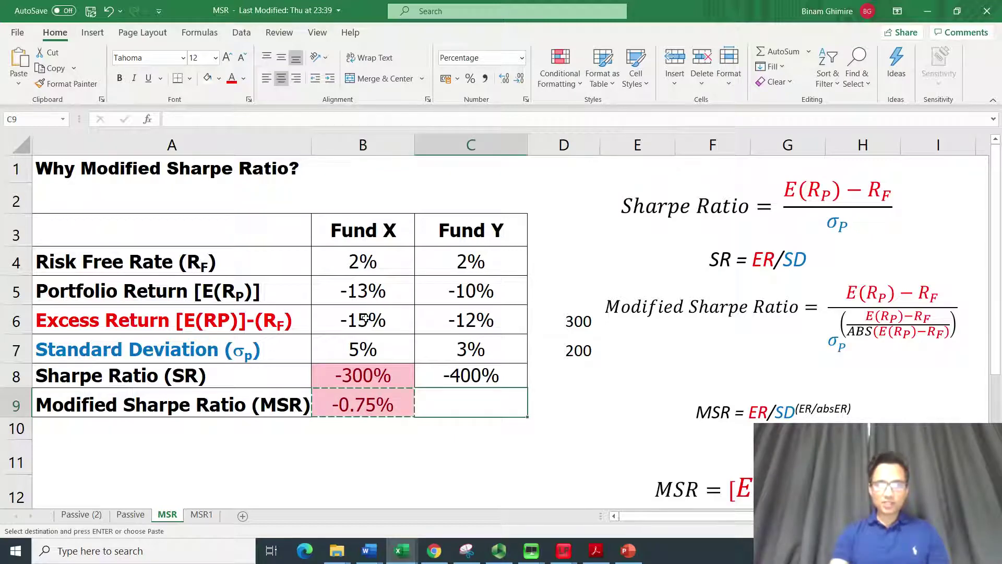
{"action": "key", "text": "Return"}
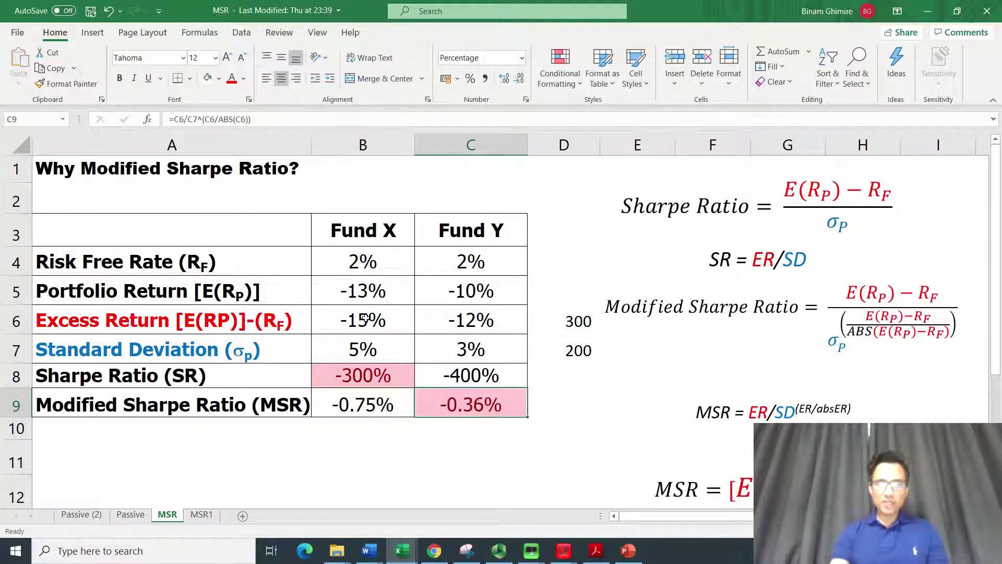
{"action": "key", "text": "Down"}
{"action": "key", "text": "Down"}
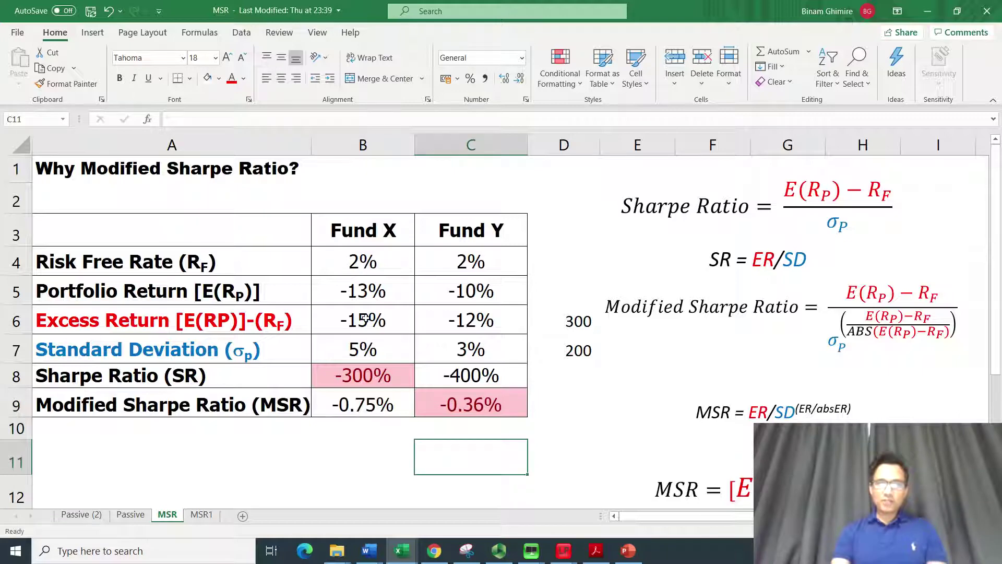
Step: Compare the formulas in B9, C9 and C8, ending on cell B10
{"action": "key", "text": "Up"}
{"action": "key", "text": "Up"}
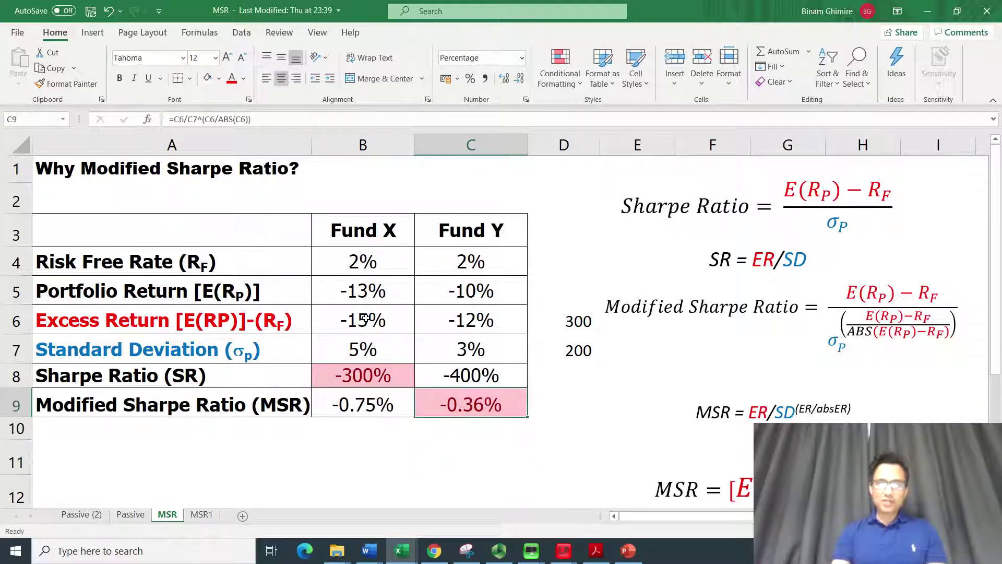
{"action": "key", "text": "Left"}
{"action": "key", "text": "Left"}
{"action": "key", "text": "Right"}
{"action": "key", "text": "Right"}
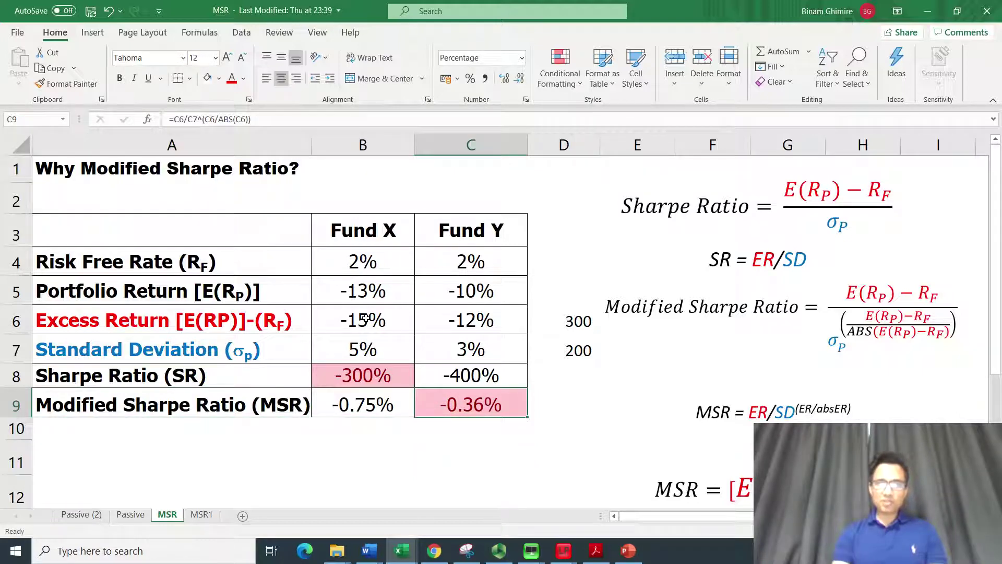
{"action": "key", "text": "Down"}
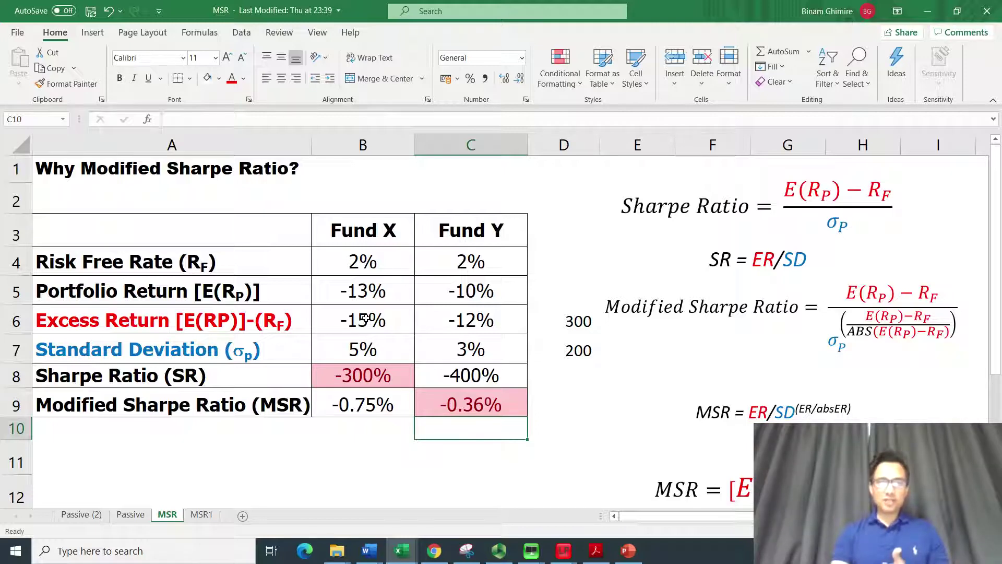
{"action": "key", "text": "Up"}
{"action": "key", "text": "Up"}
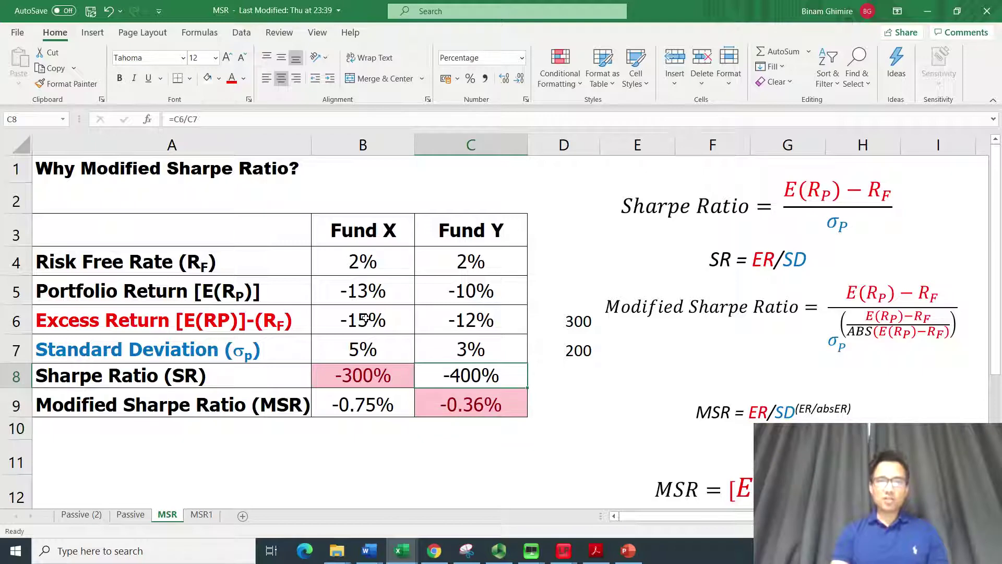
{"action": "key", "text": "Left"}
{"action": "key", "text": "Left"}
{"action": "key", "text": "Right"}
{"action": "key", "text": "Right"}
{"action": "key", "text": "Down"}
{"action": "key", "text": "Left"}
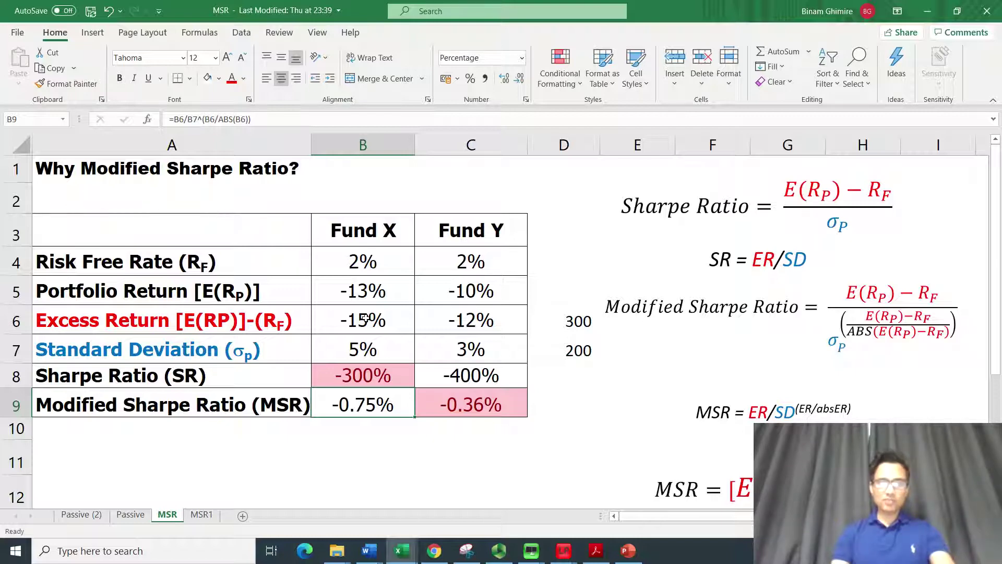
{"action": "key", "text": "Down"}
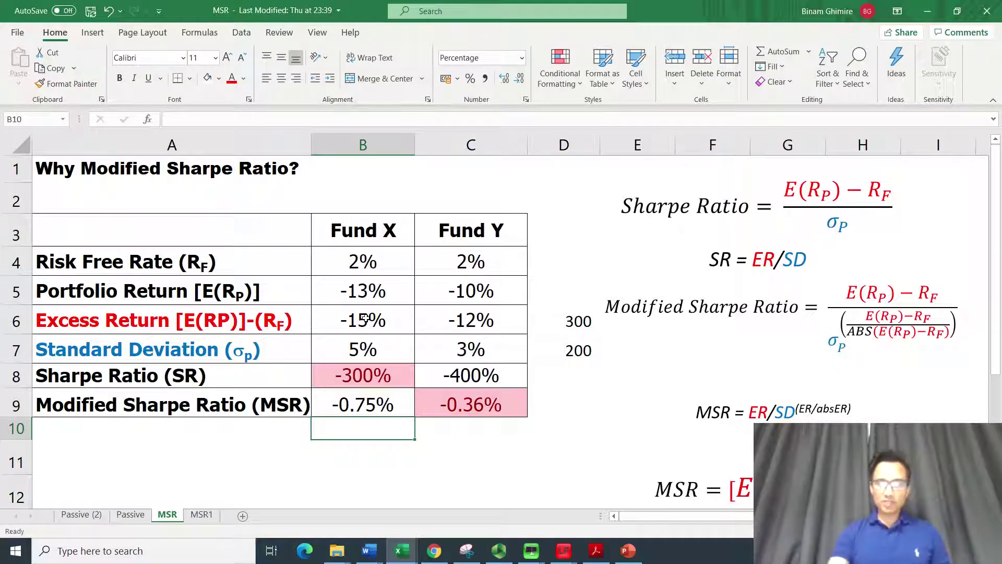
Step: Enter the check =B6*B7 in B10 and trim it to two decimals, showing -0.75%
{"action": "type", "text": "="}
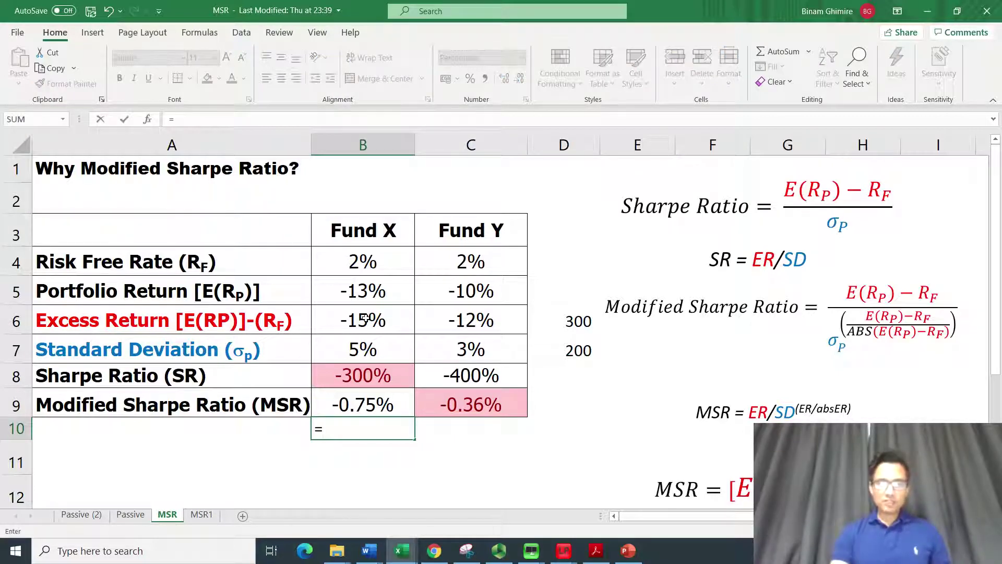
{"action": "key", "text": "Up"}
{"action": "key", "text": "Up"}
{"action": "key", "text": "Up"}
{"action": "key", "text": "Up"}
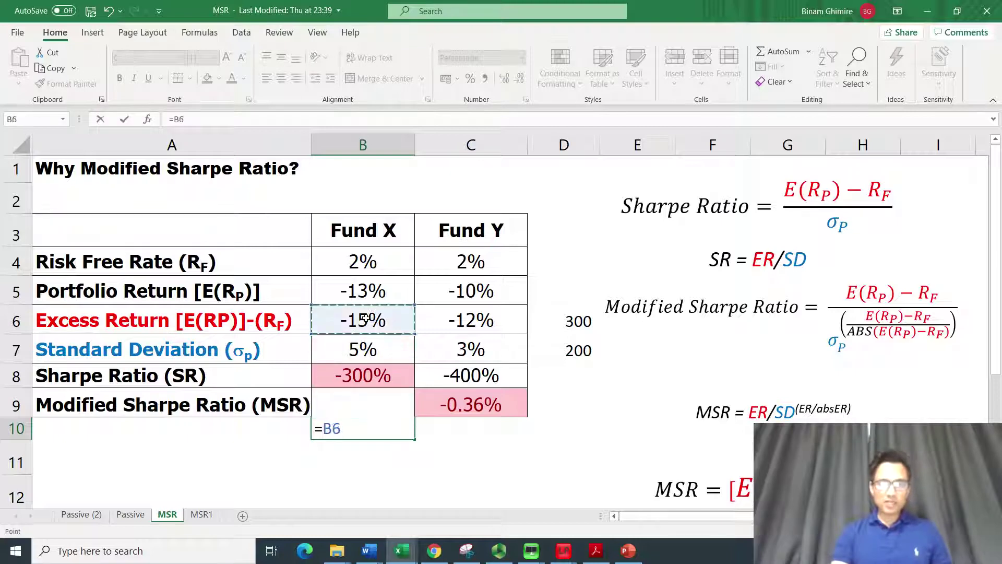
{"action": "type", "text": "*"}
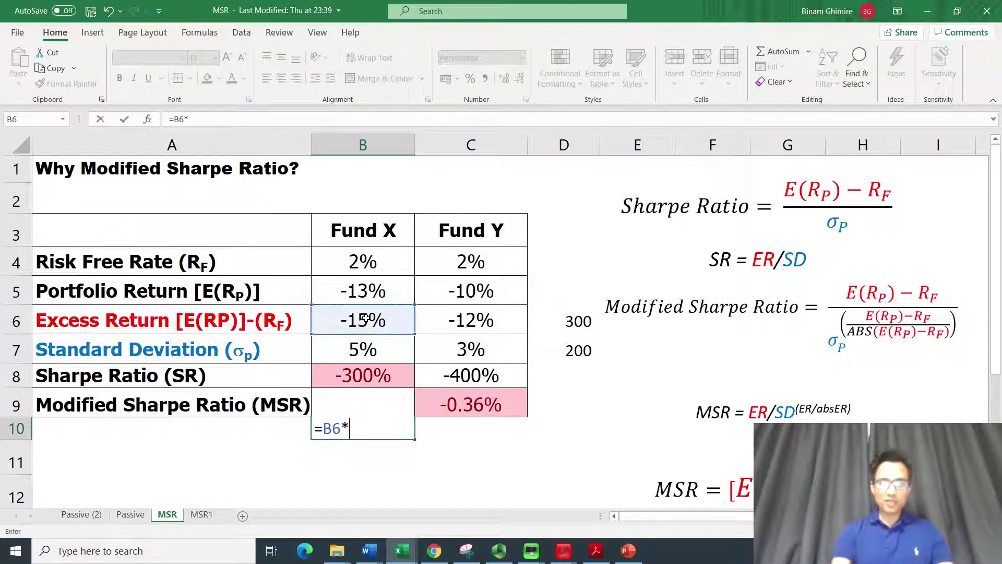
{"action": "key", "text": "Up"}
{"action": "key", "text": "Up"}
{"action": "key", "text": "Up"}
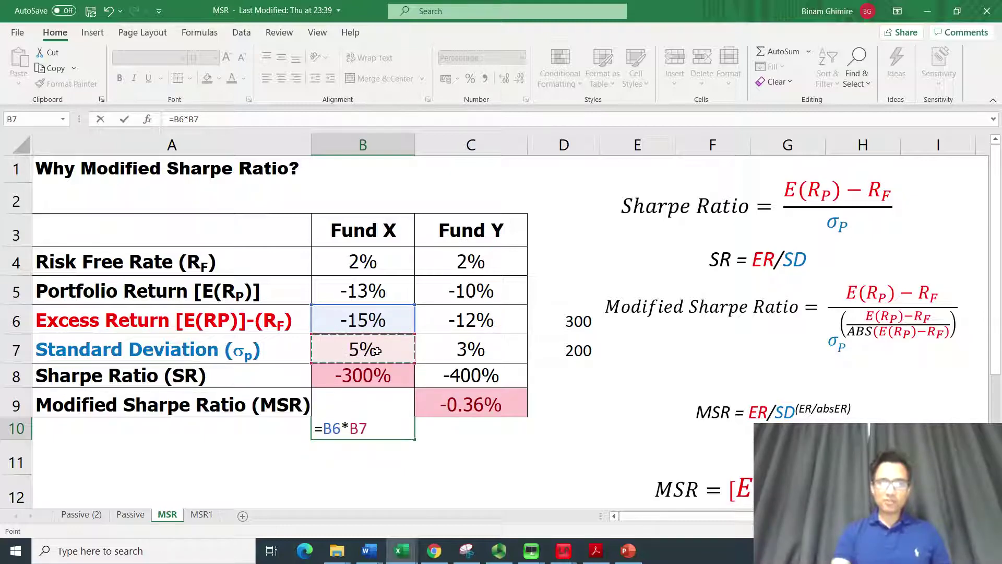
{"action": "key", "text": "Return"}
{"action": "key", "text": "Up"}
{"action": "key", "text": "Up"}
{"action": "key", "text": "Down"}
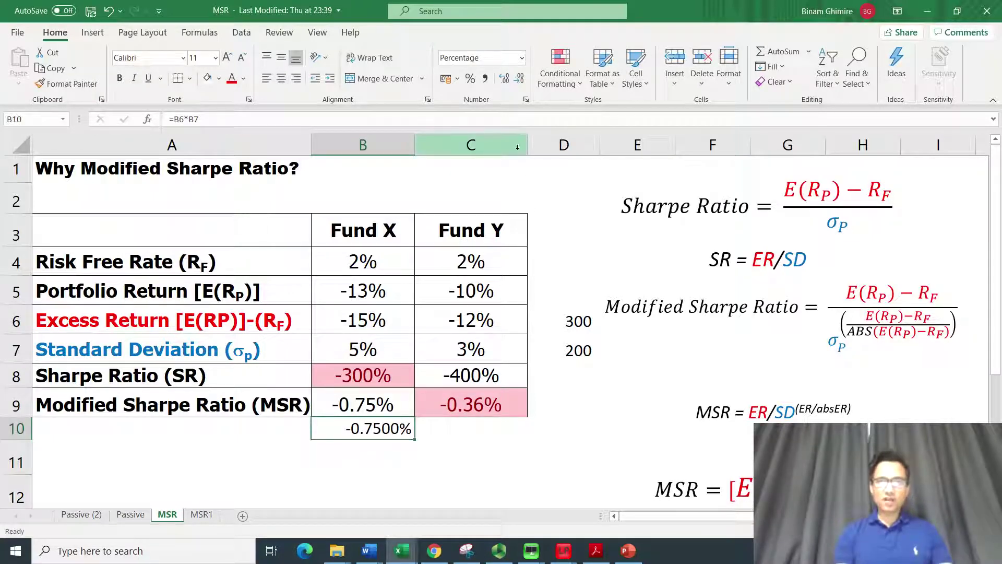
{"action": "left_click", "coordinate": [520, 78]}
{"action": "left_click", "coordinate": [519, 79]}
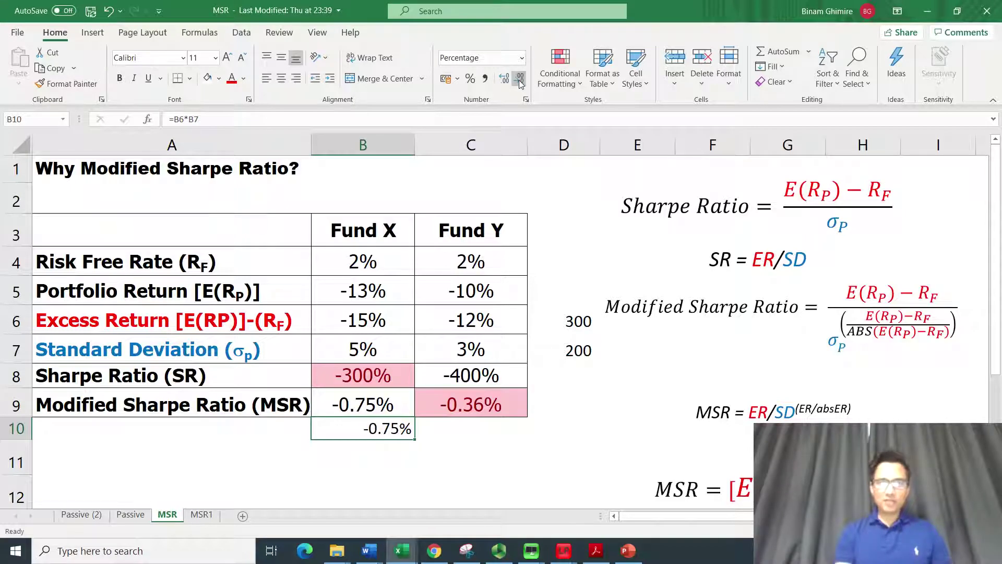
Step: Nudge the lower-right MSR equation text box slightly upward, then return to cell B6
{"action": "left_click", "coordinate": [746, 486]}
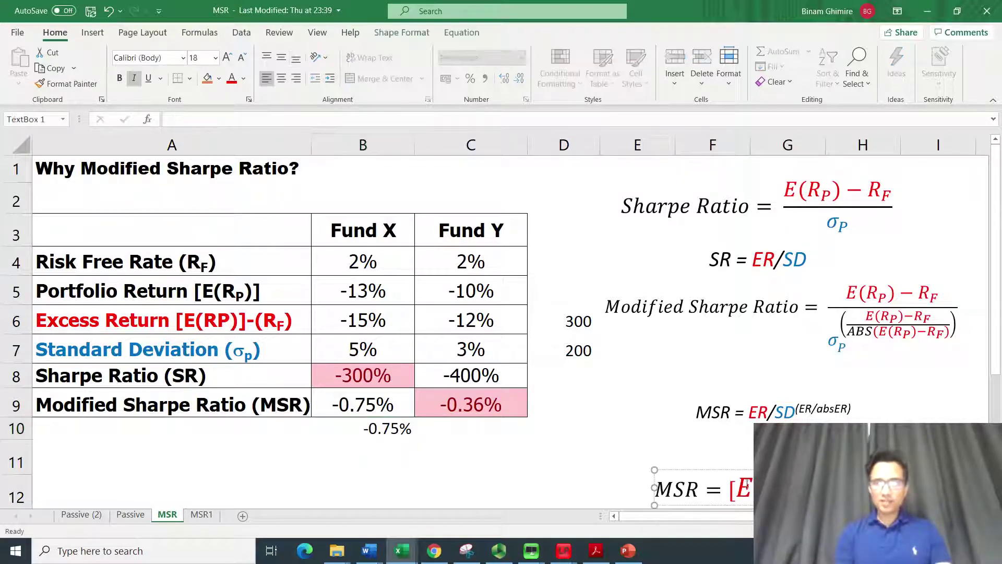
{"action": "mouse_move", "coordinate": [742, 470]}
{"action": "left_mouse_down"}
{"action": "mouse_move", "coordinate": [762, 346]}
{"action": "mouse_move", "coordinate": [775, 458]}
{"action": "mouse_move", "coordinate": [683, 407]}
{"action": "mouse_move", "coordinate": [696, 486]}
{"action": "mouse_move", "coordinate": [678, 440]}
{"action": "mouse_move", "coordinate": [739, 443]}
{"action": "mouse_move", "coordinate": [735, 458]}
{"action": "left_mouse_up"}
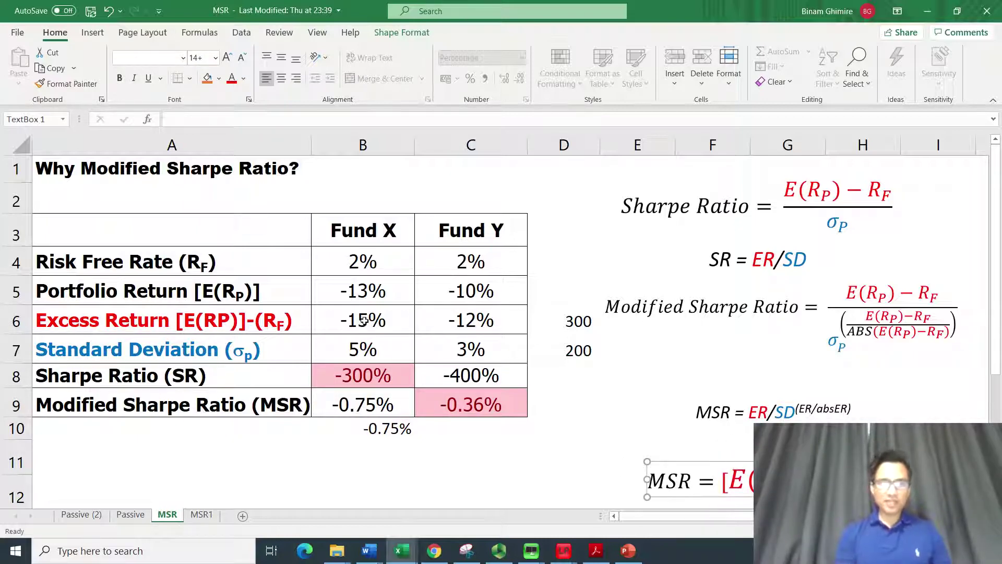
{"action": "left_click", "coordinate": [363, 319]}
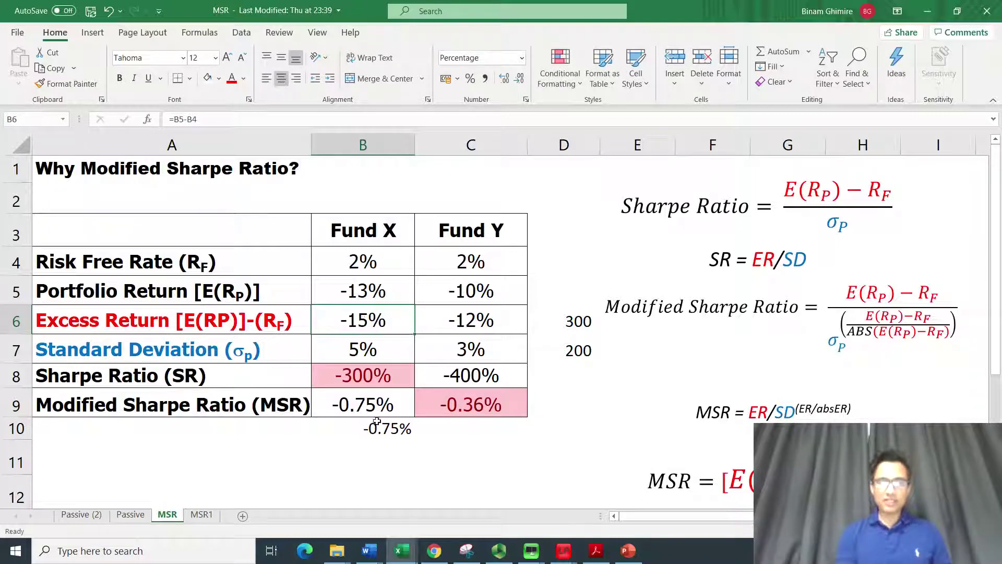
Step: Copy the B10 check formula into C10, giving =C6*C7 showing -0.36% for Fund Y
{"action": "left_click", "coordinate": [376, 433]}
{"action": "key", "text": "ctrl+c"}
{"action": "key", "text": "Right"}
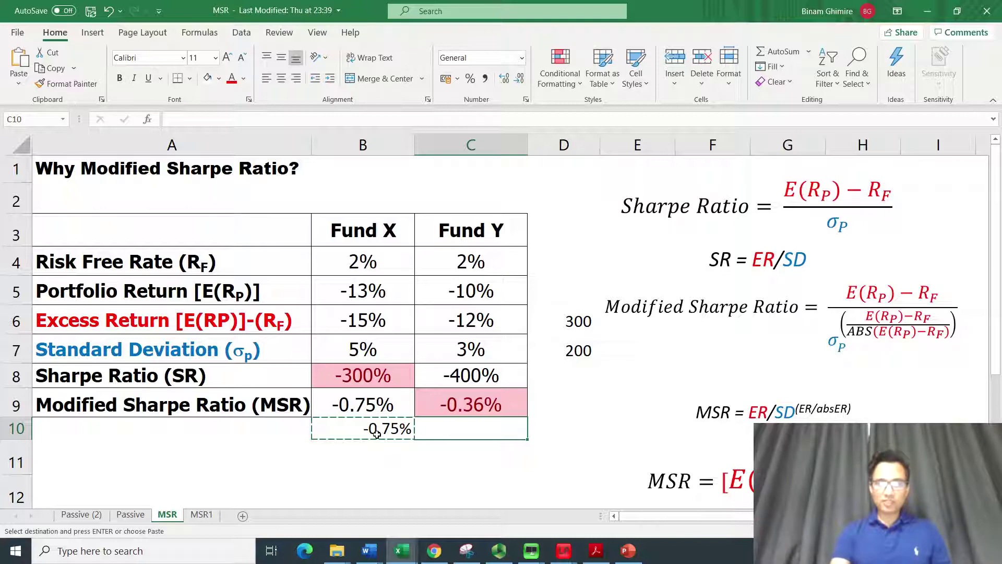
{"action": "key", "text": "Return"}
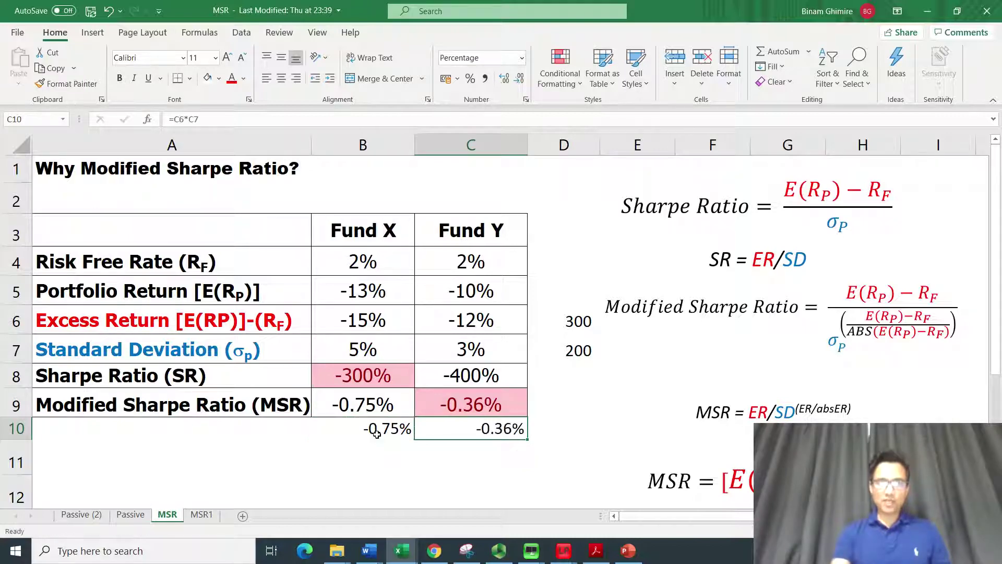
{"action": "left_click", "coordinate": [376, 433]}
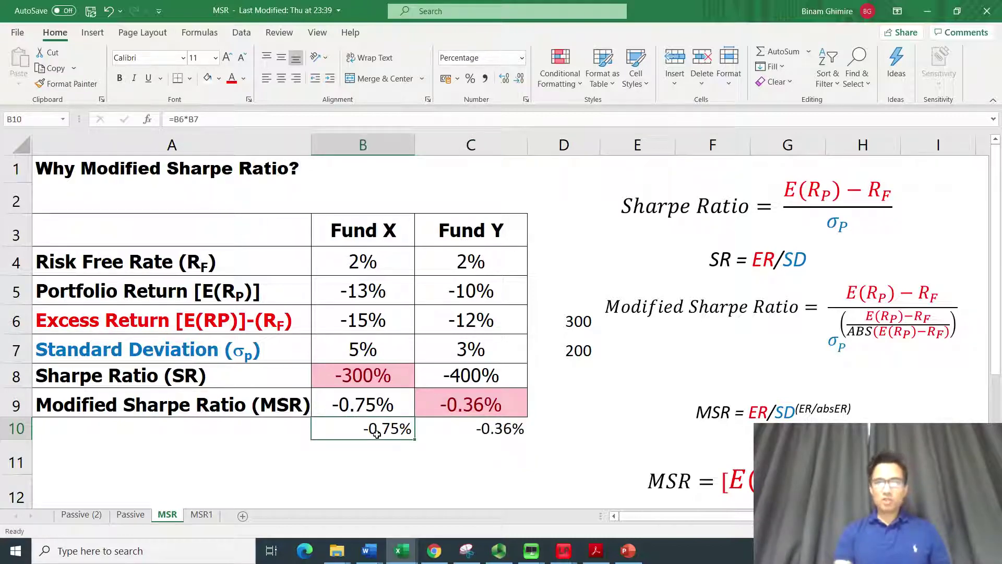